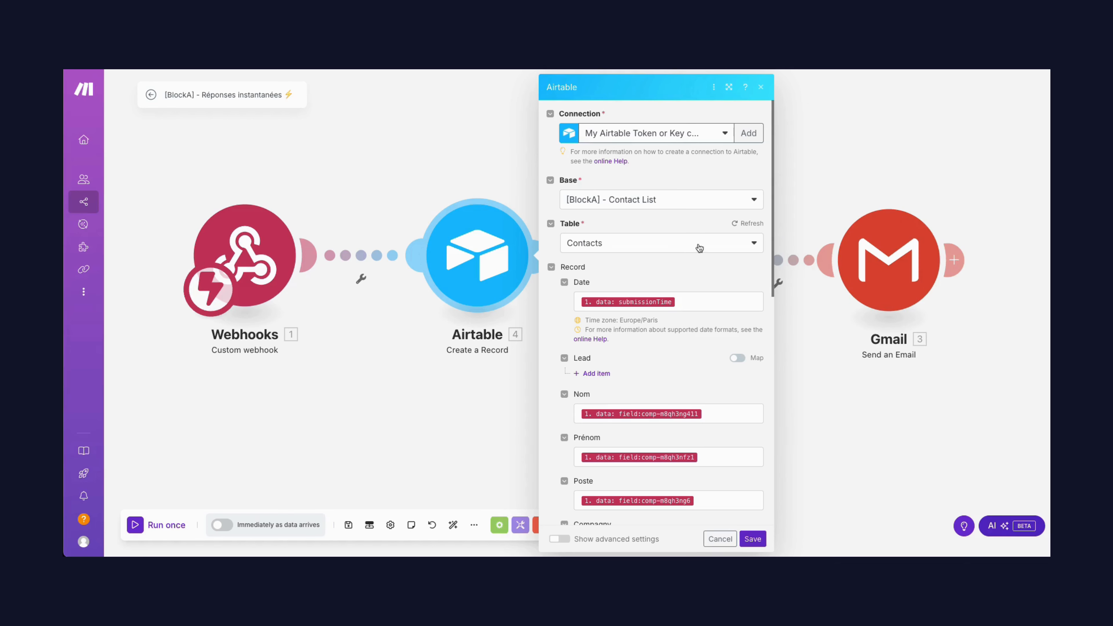
Review the Contacts field mappings in the Airtable Create a Record module and save the module
scroll(686, 258, "down", 2)
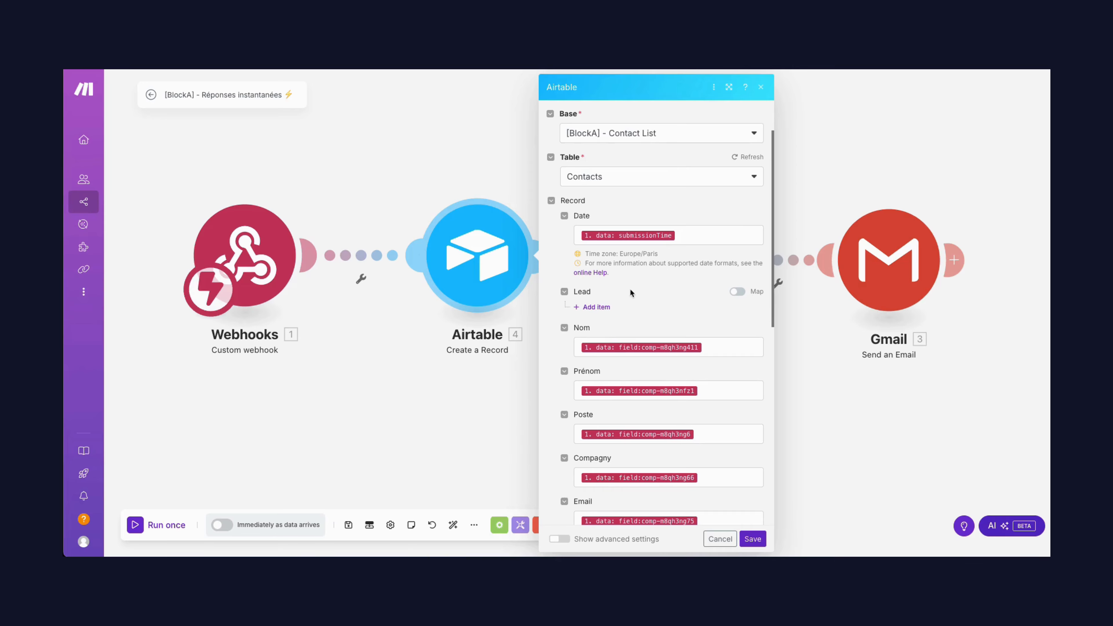
scroll(657, 328, "down", 5)
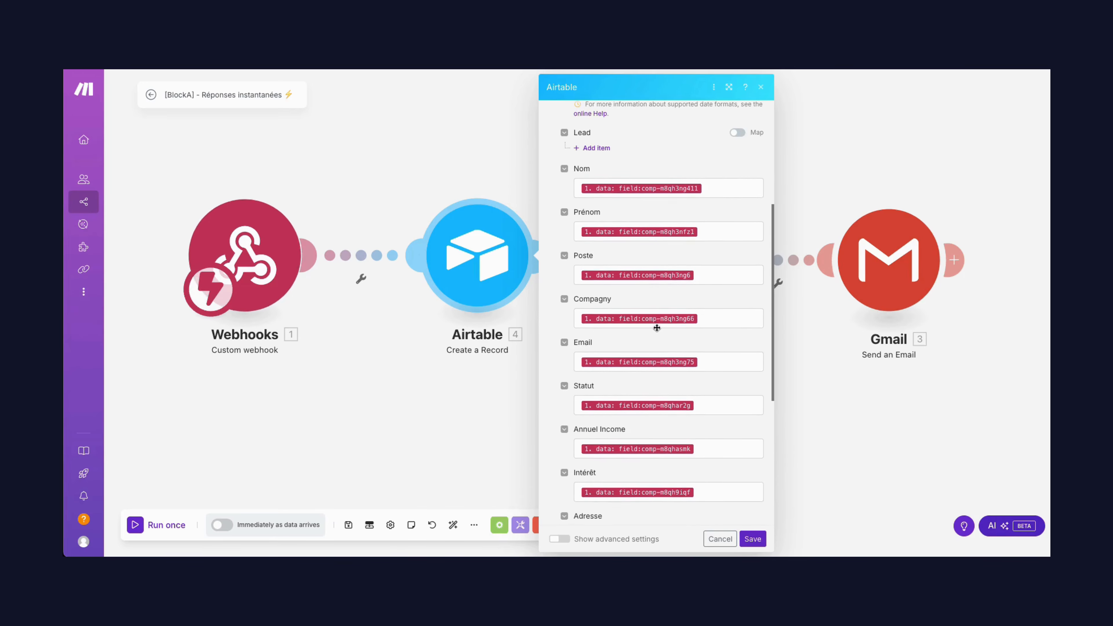
scroll(657, 328, "down", 2)
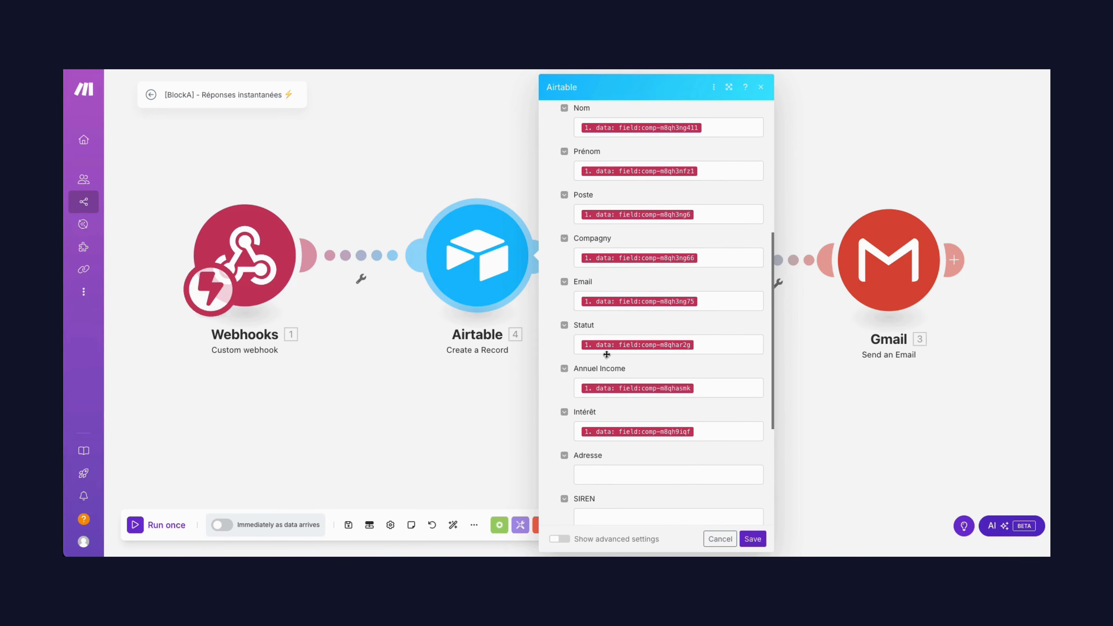
scroll(632, 426, "up", 5)
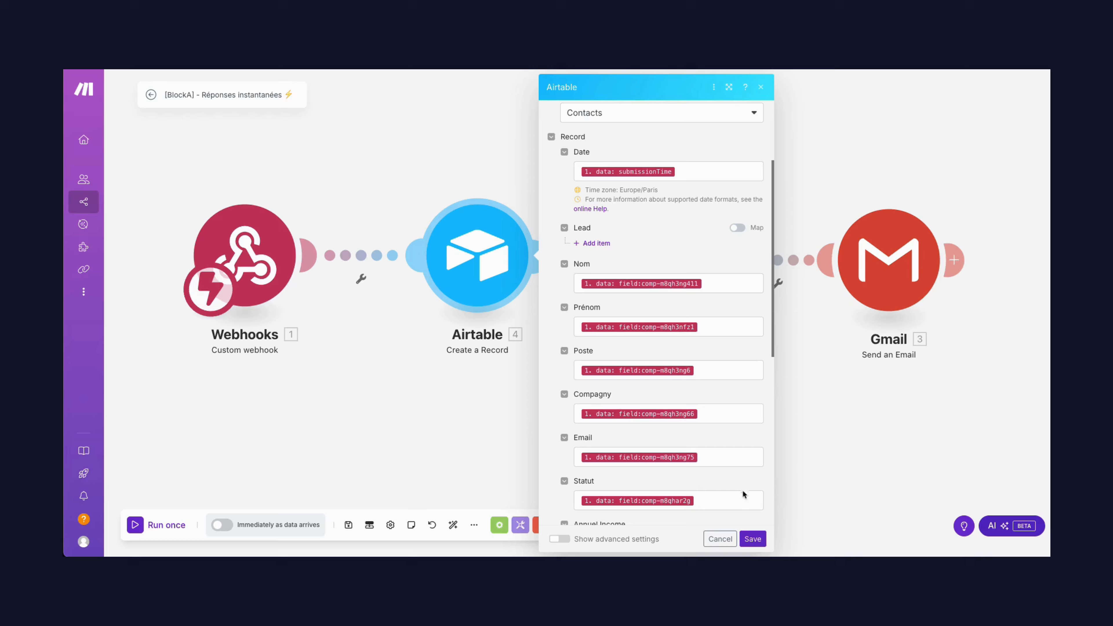
left_click(753, 539)
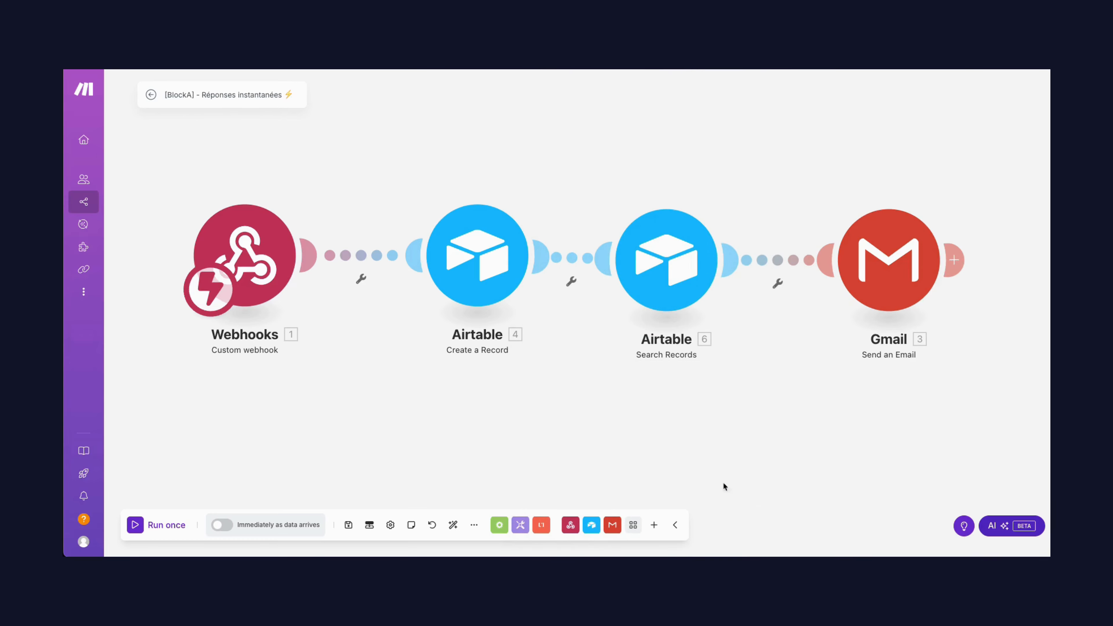
Review the Airtable Search Records module's Template IA table, selected output fields and formula setting, and save the module
left_click(669, 276)
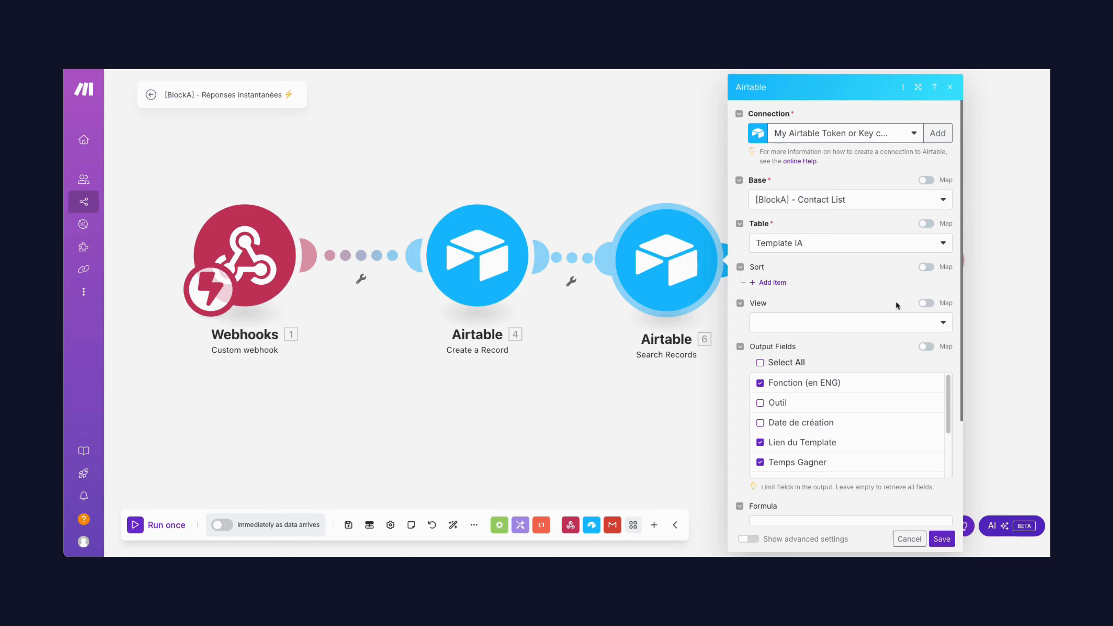
scroll(938, 423, "down", 1)
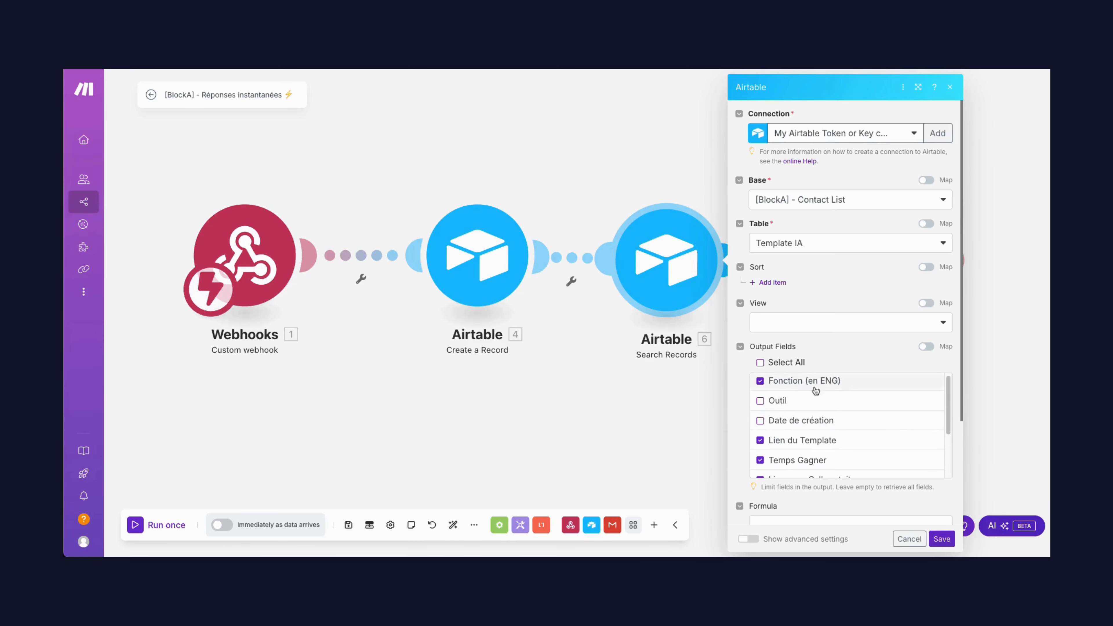
scroll(897, 429, "down", 2)
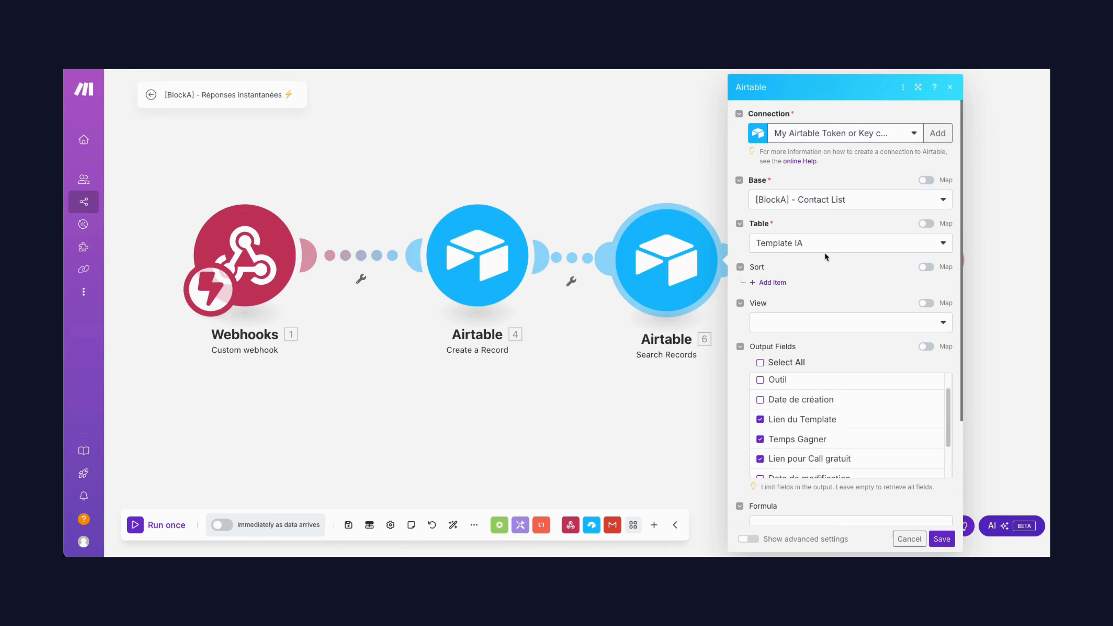
scroll(864, 361, "down", 2)
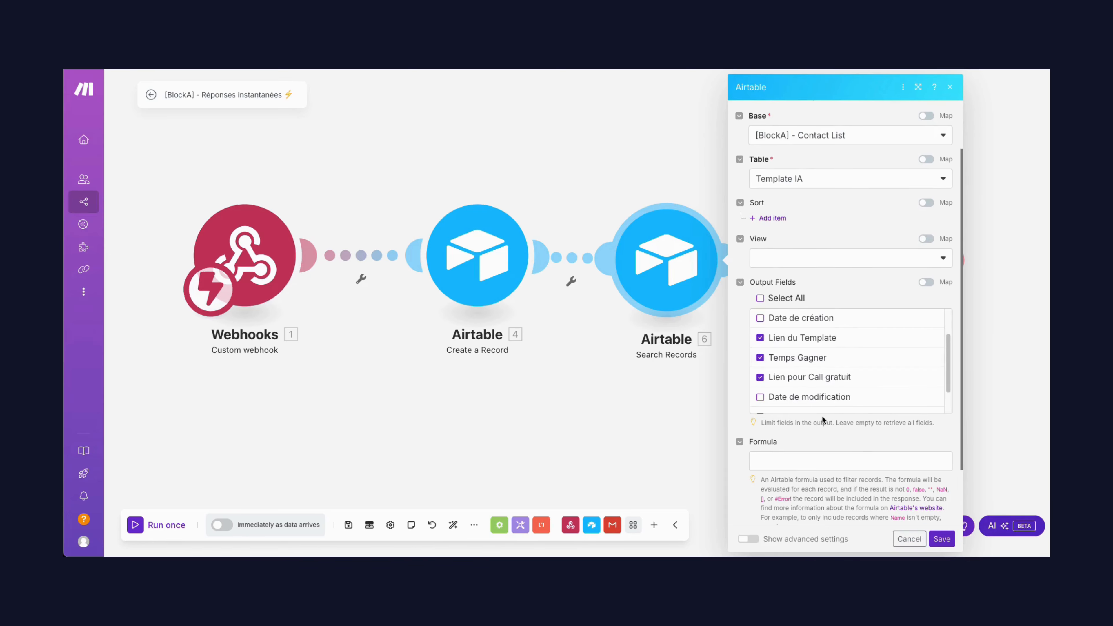
scroll(841, 368, "up", 1)
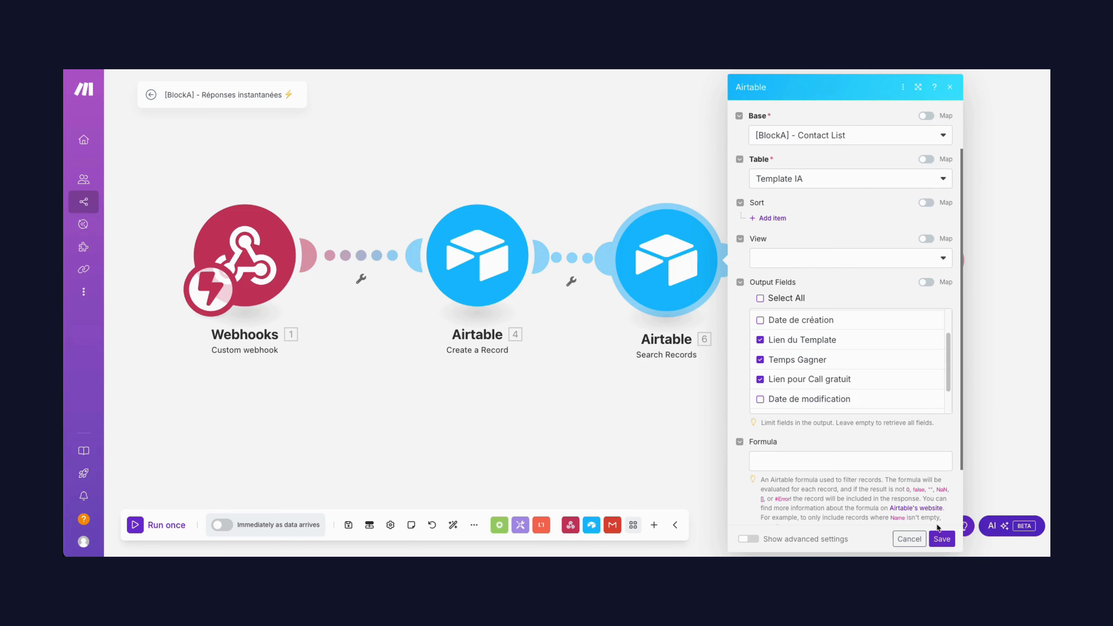
left_click(940, 540)
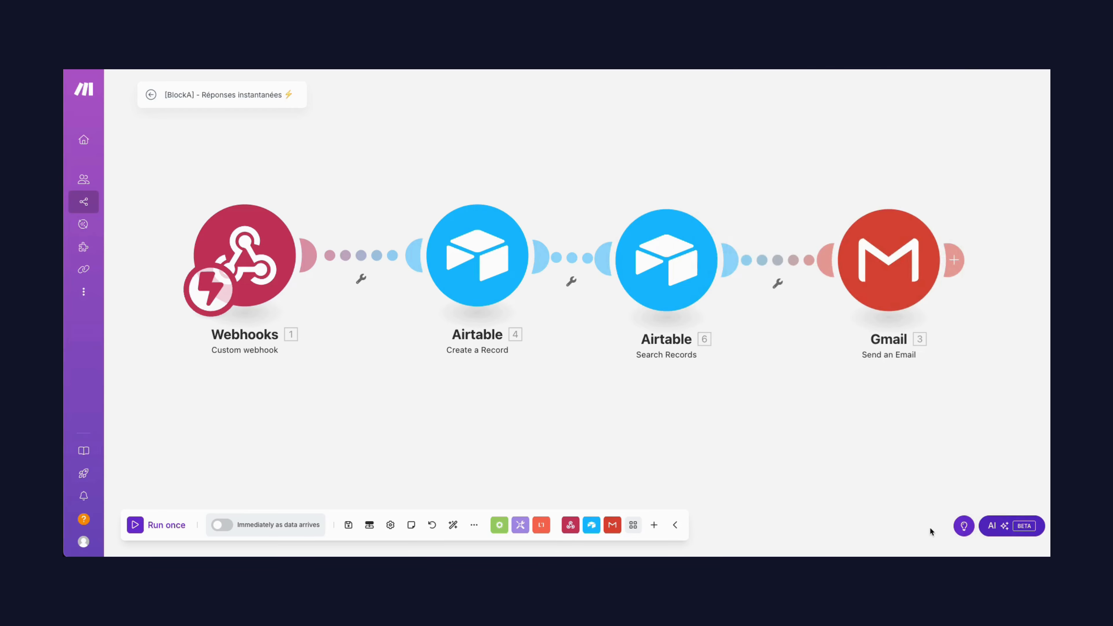
Open the Gmail Send an Email module and examine its mapped recipient, subject and content
left_click(913, 271)
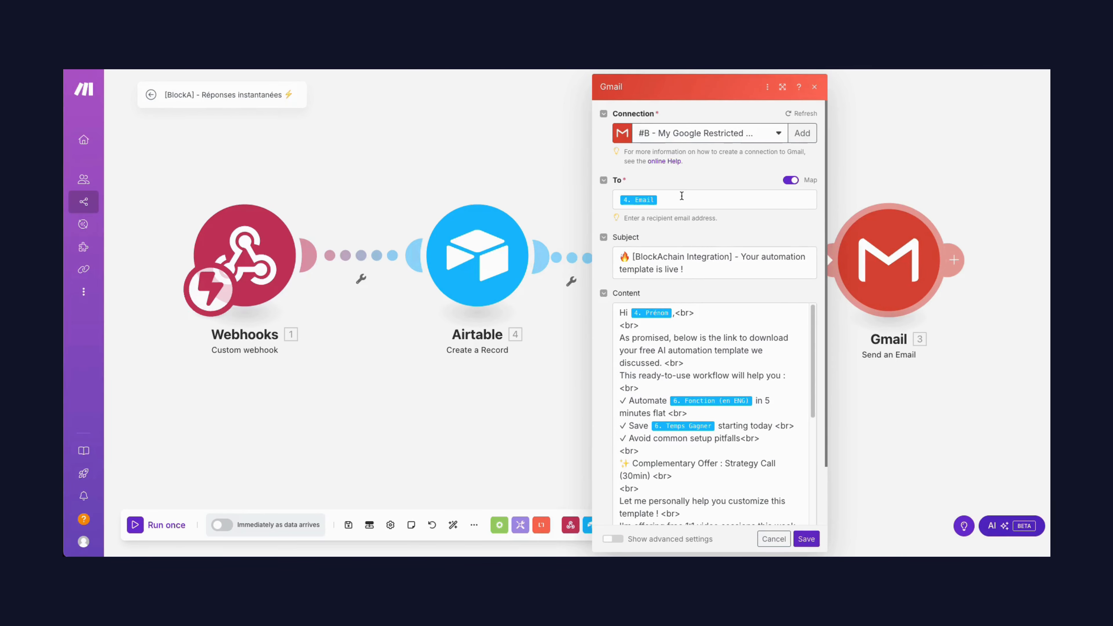
left_click(674, 206)
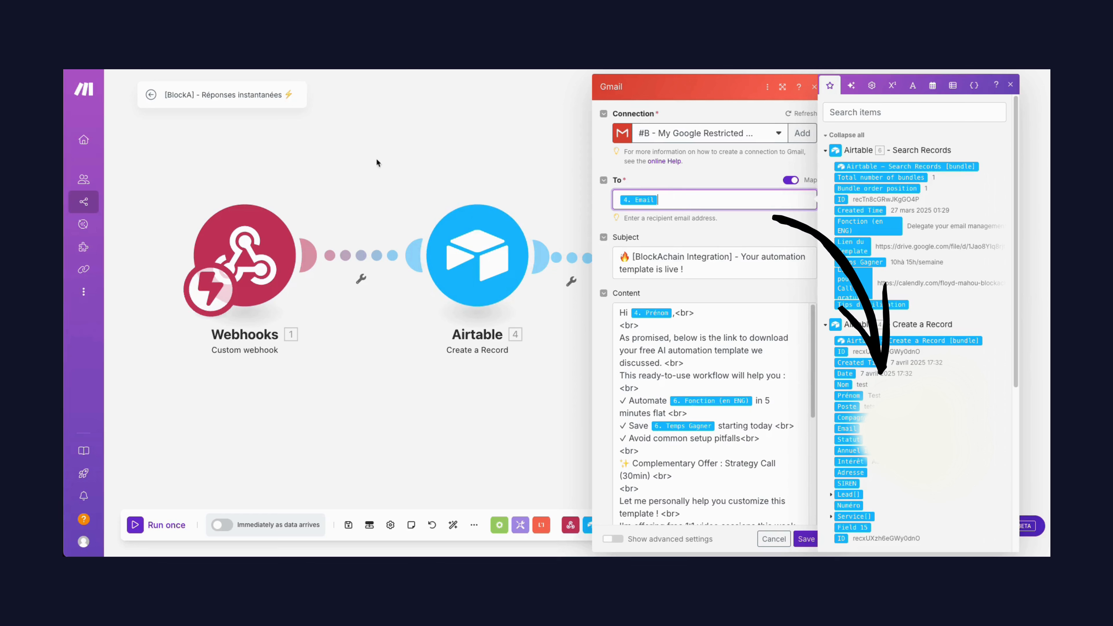
left_click(682, 269)
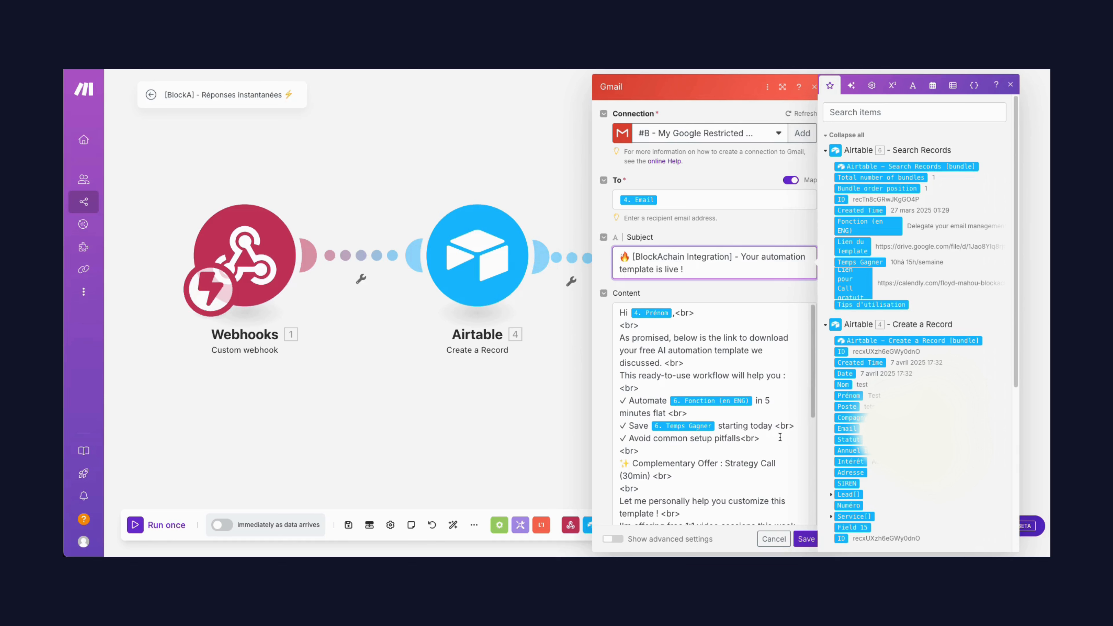
scroll(780, 437, "down", 5)
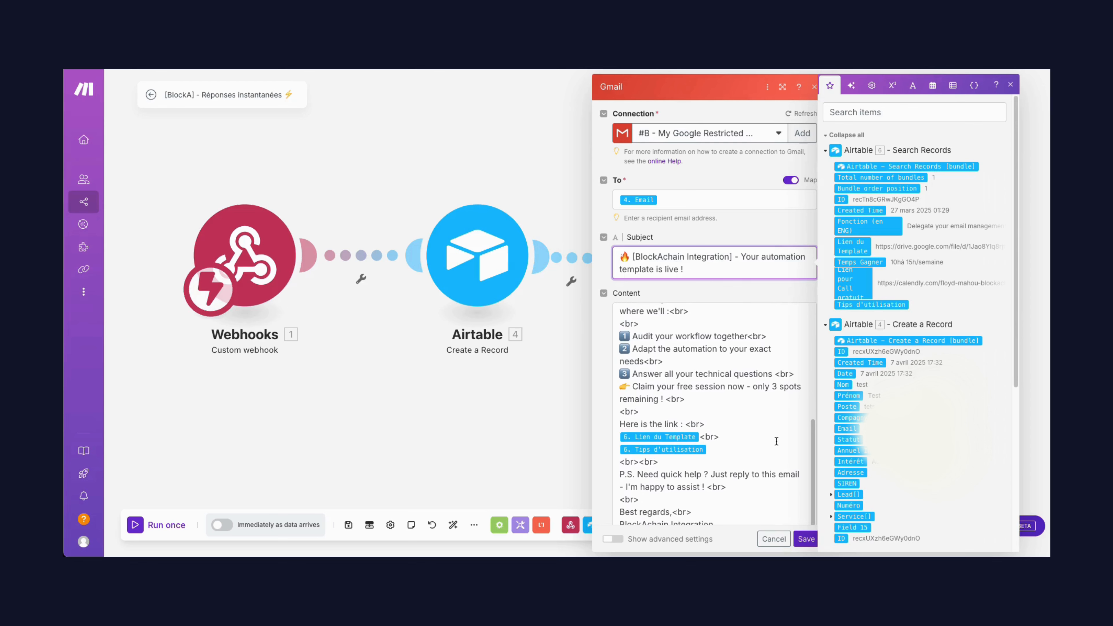
scroll(776, 441, "up", 5)
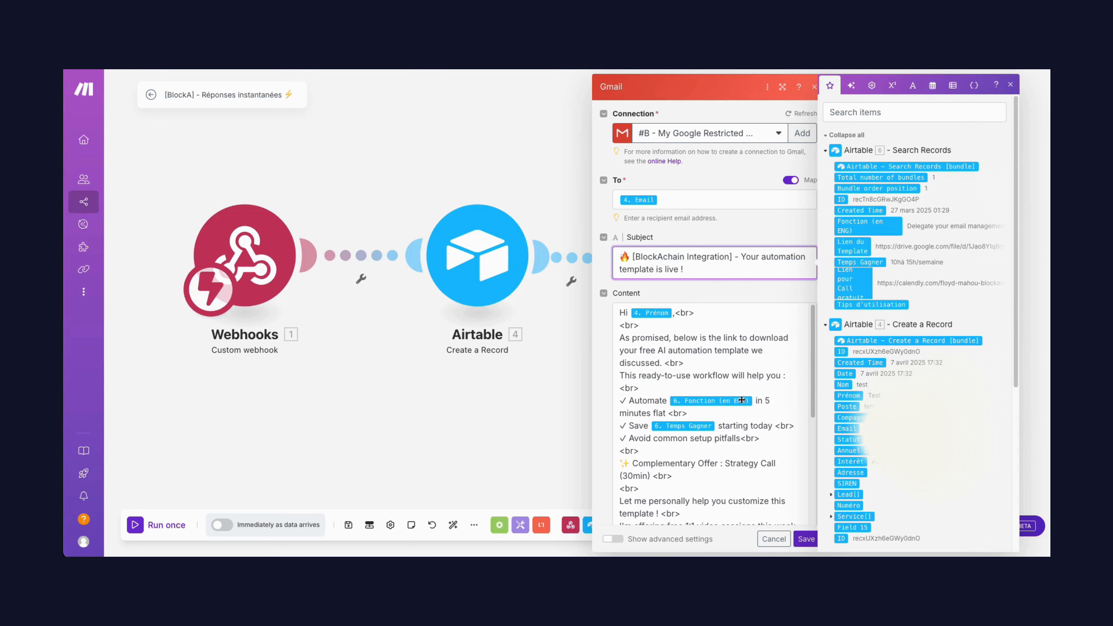
Examine the <br> line-break tags after the greeting and through the rest of the email content
left_click(675, 314)
type(",")
left_click_drag(676, 314, 696, 317)
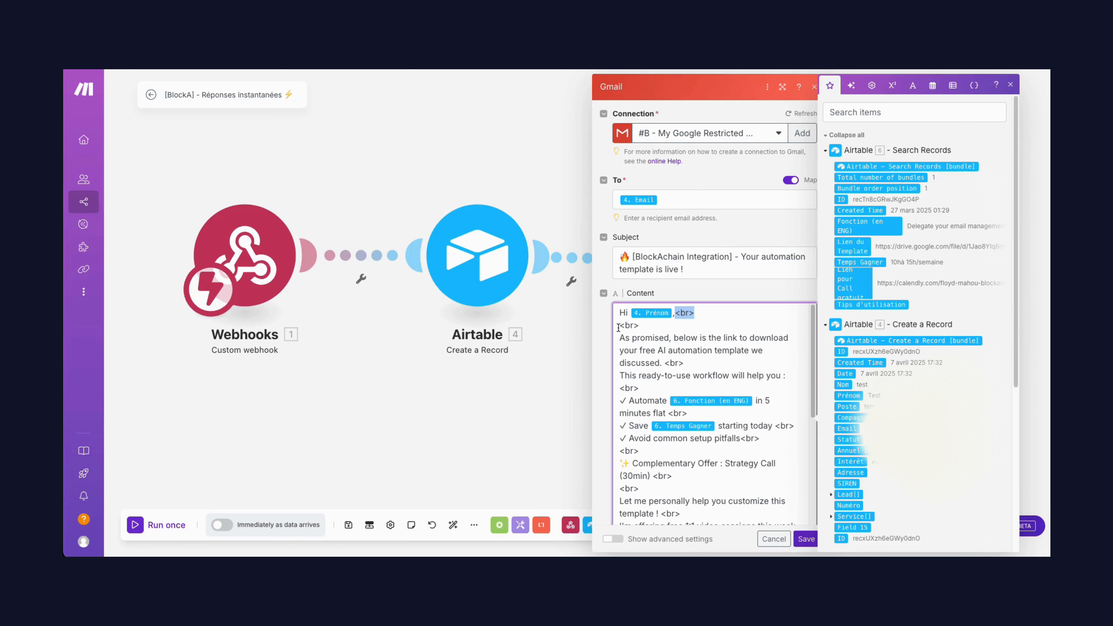
left_click_drag(619, 327, 644, 327)
left_click(705, 315)
scroll(749, 460, "down", 2)
scroll(749, 459, "down", 2)
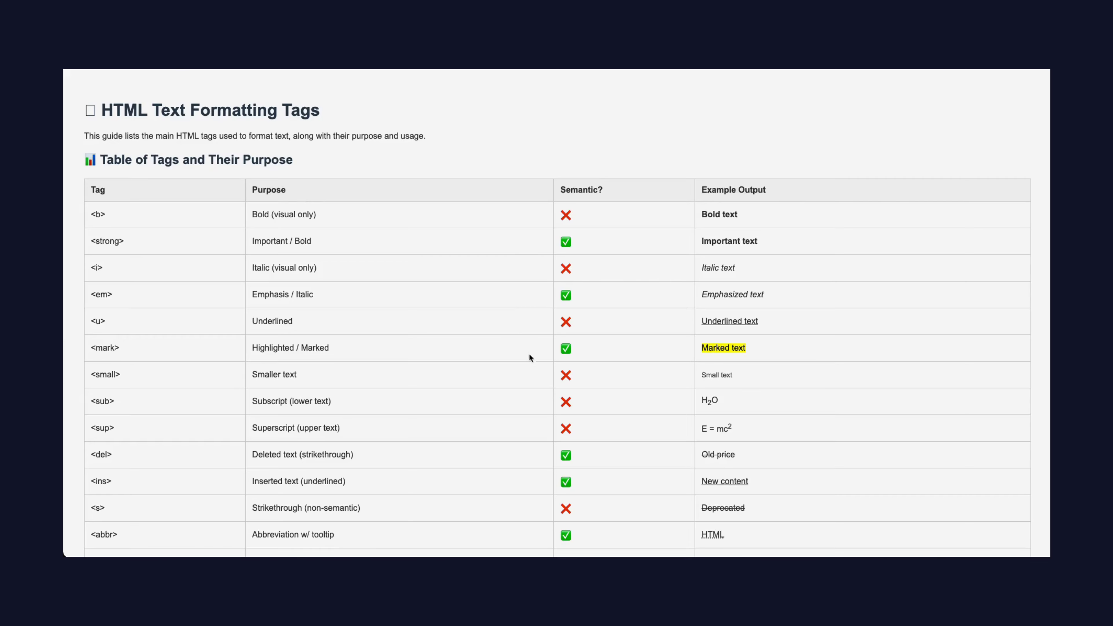
Read through the HTML Text Formatting Tags guide, including its tag table and the Useful Notes and Examples section
scroll(507, 375, "down", 10)
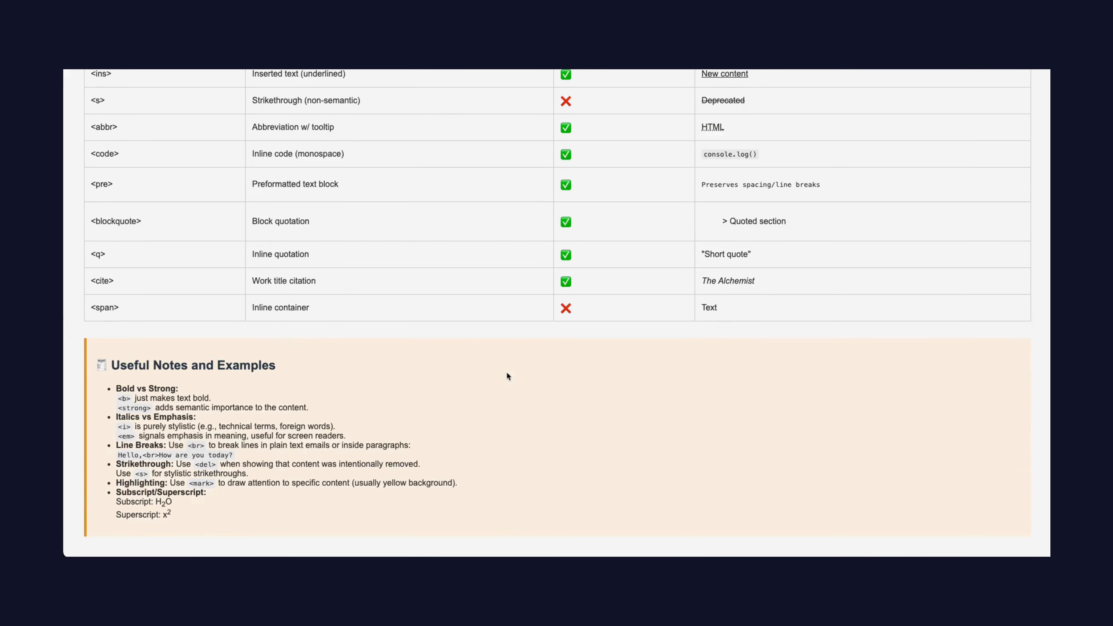
scroll(329, 338, "up", 10)
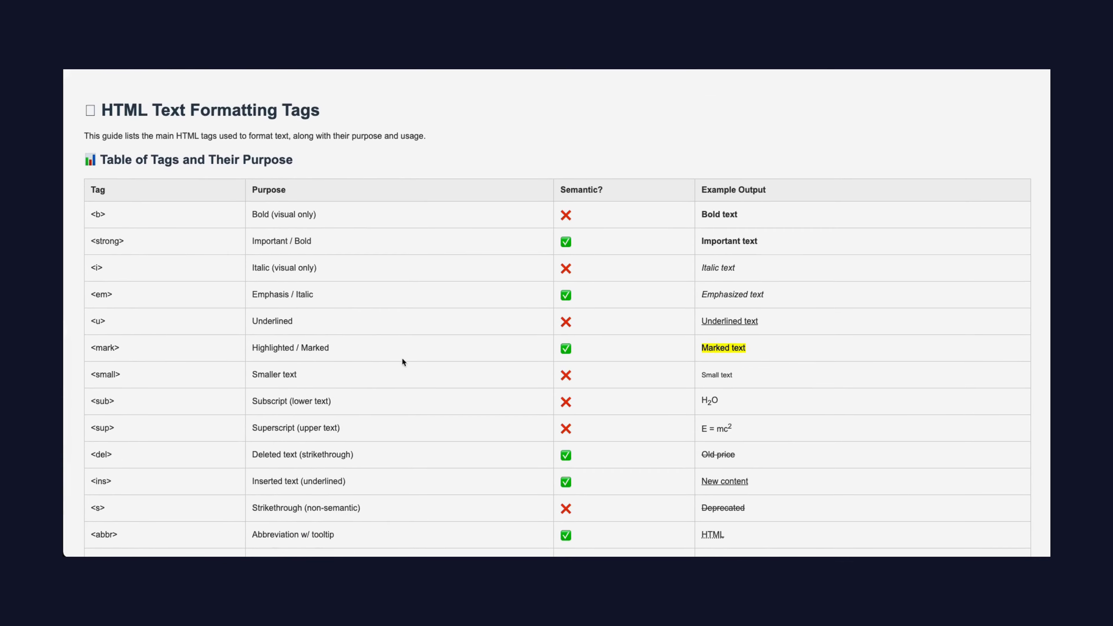
scroll(856, 418, "down", 10)
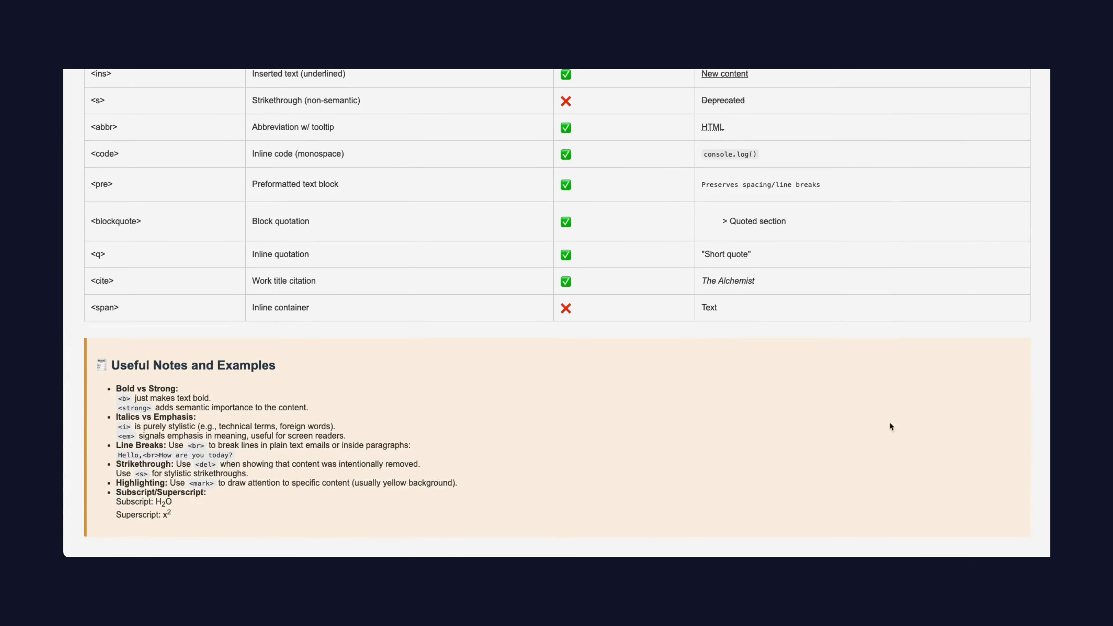
scroll(603, 406, "up", 10)
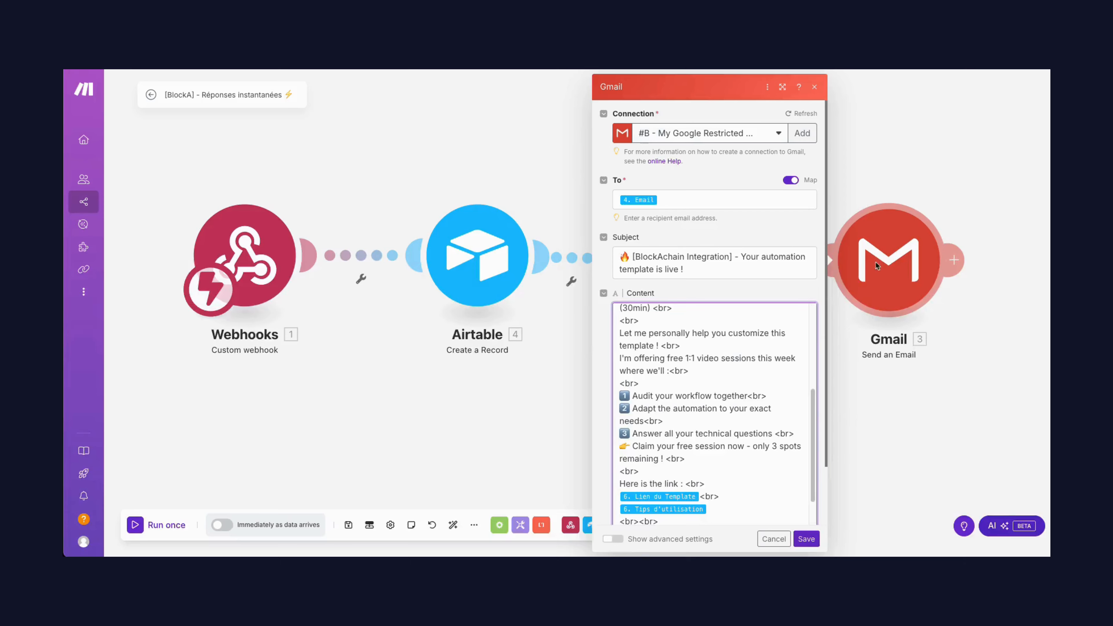
Read through the Gmail module's email content from greeting to signature and close the module settings
scroll(799, 404, "down", 2)
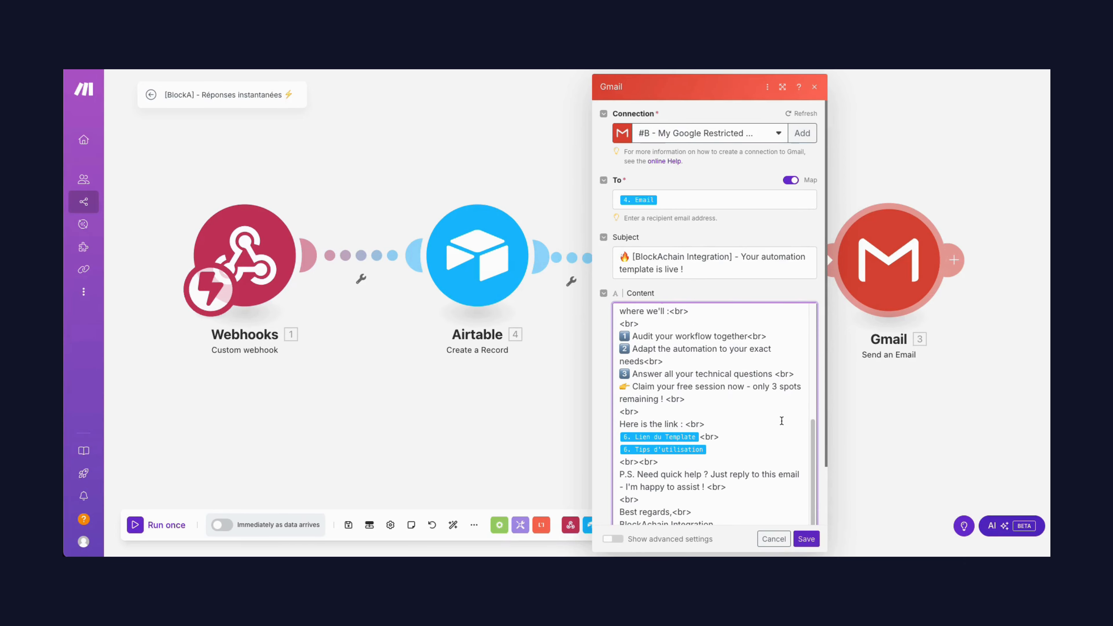
scroll(780, 423, "down", 2)
scroll(757, 408, "up", 5)
scroll(759, 390, "up", 2)
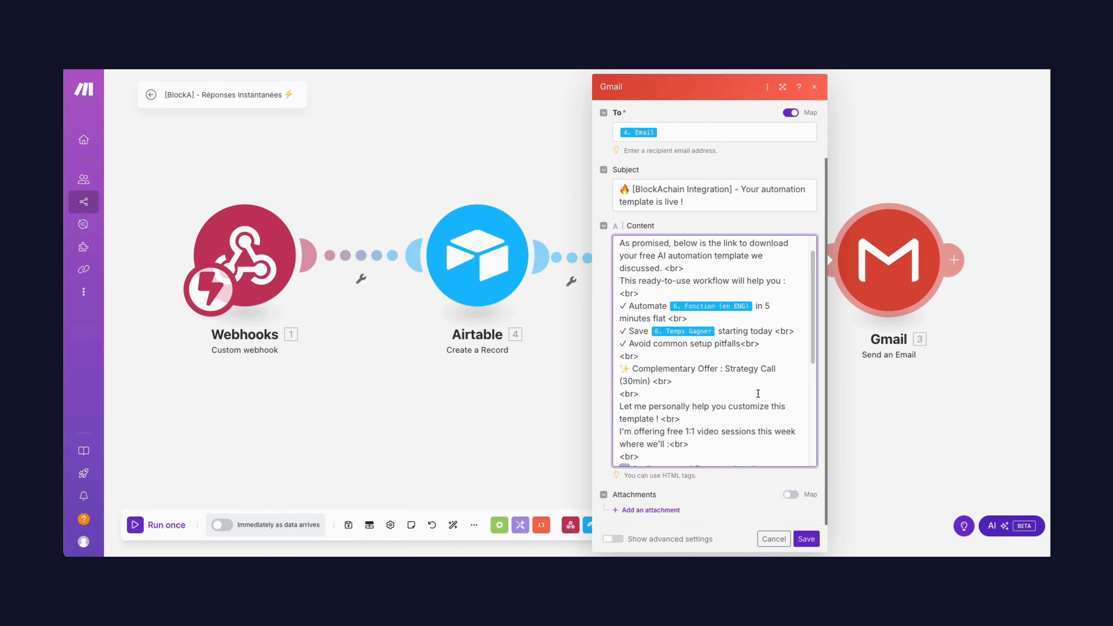
scroll(755, 328, "up", 1)
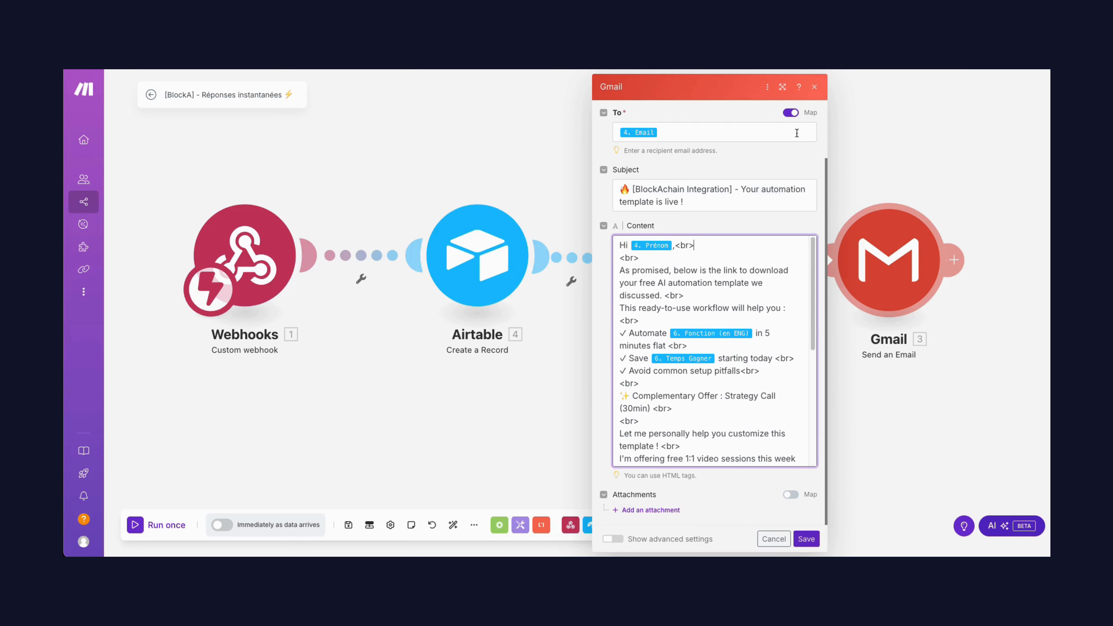
left_click(814, 87)
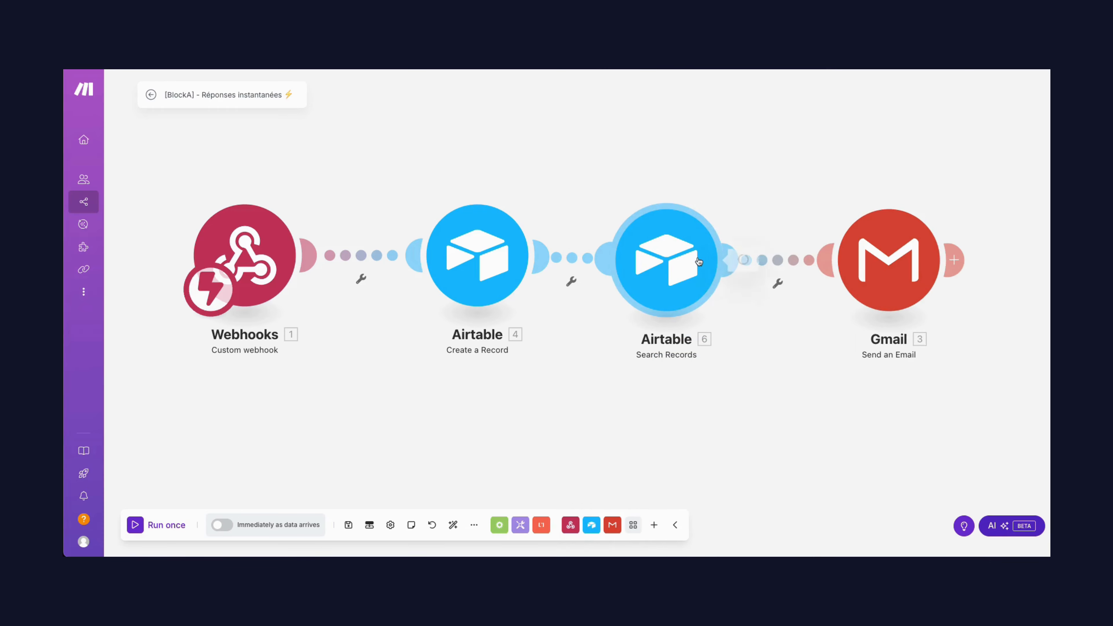
Check the Search Records output fields against the variables mapped in the Gmail email content, saving both modules
left_click(675, 263)
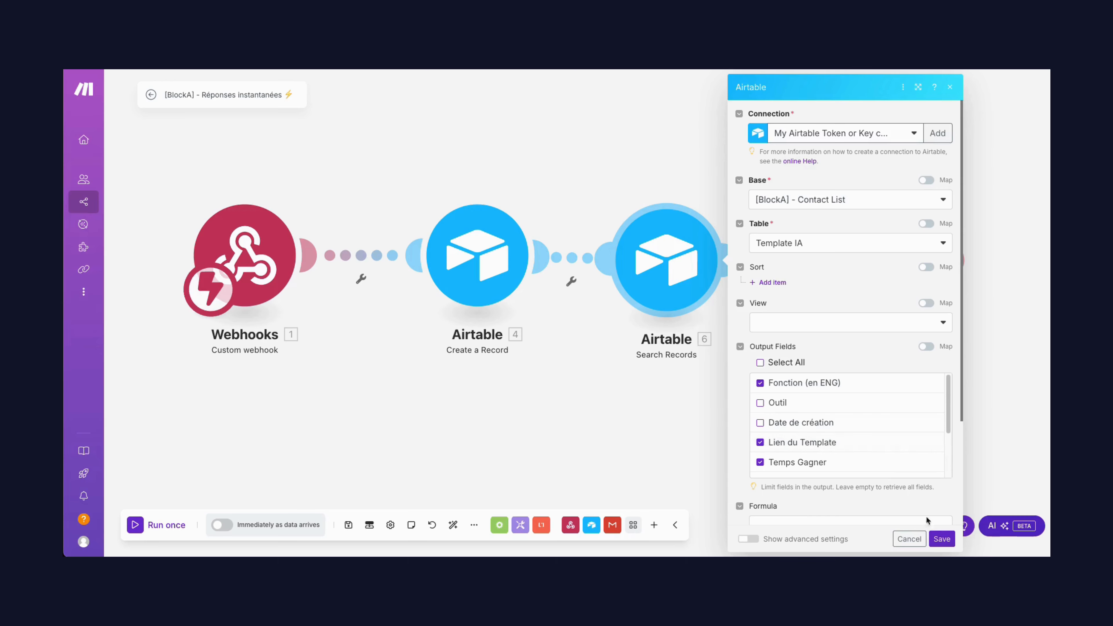
left_click(942, 539)
left_click(858, 241)
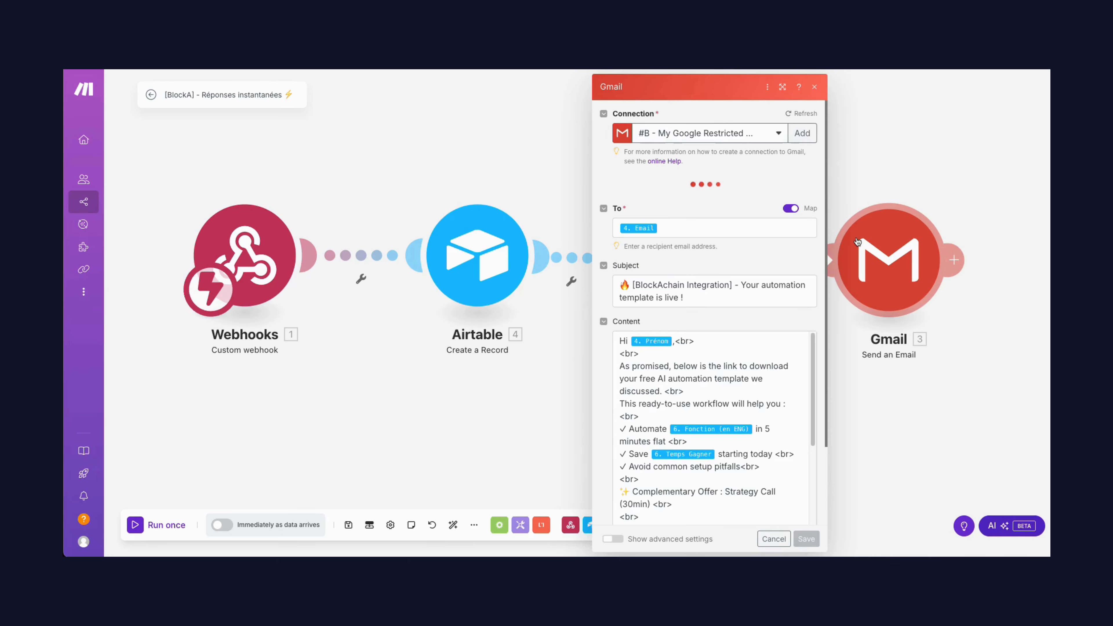
scroll(760, 397, "down", 5)
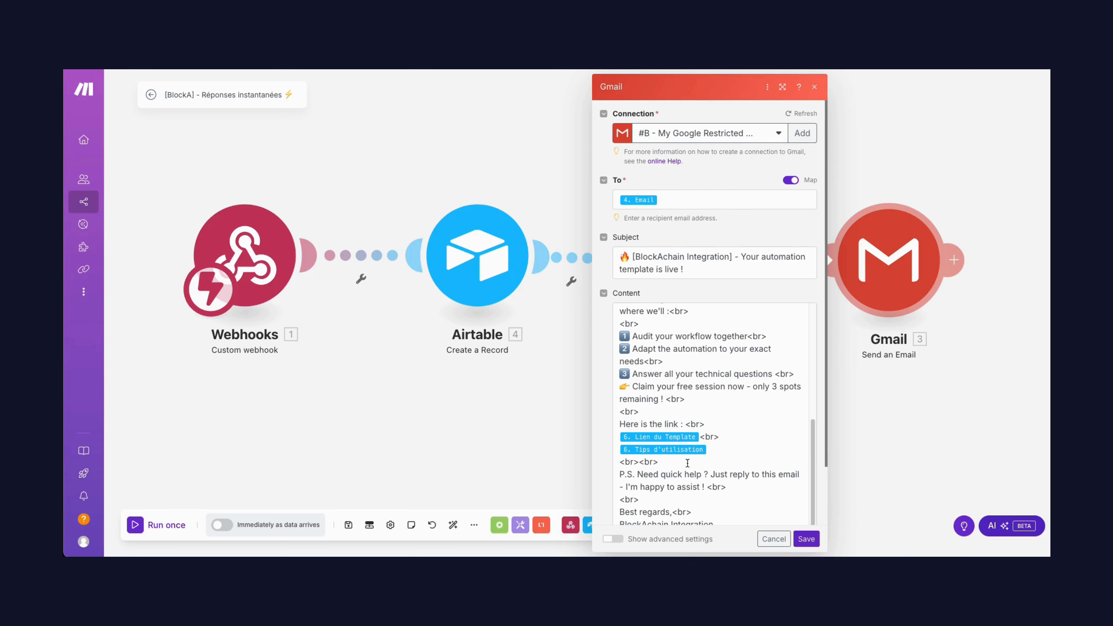
scroll(710, 428, "up", 3)
scroll(658, 386, "up", 2)
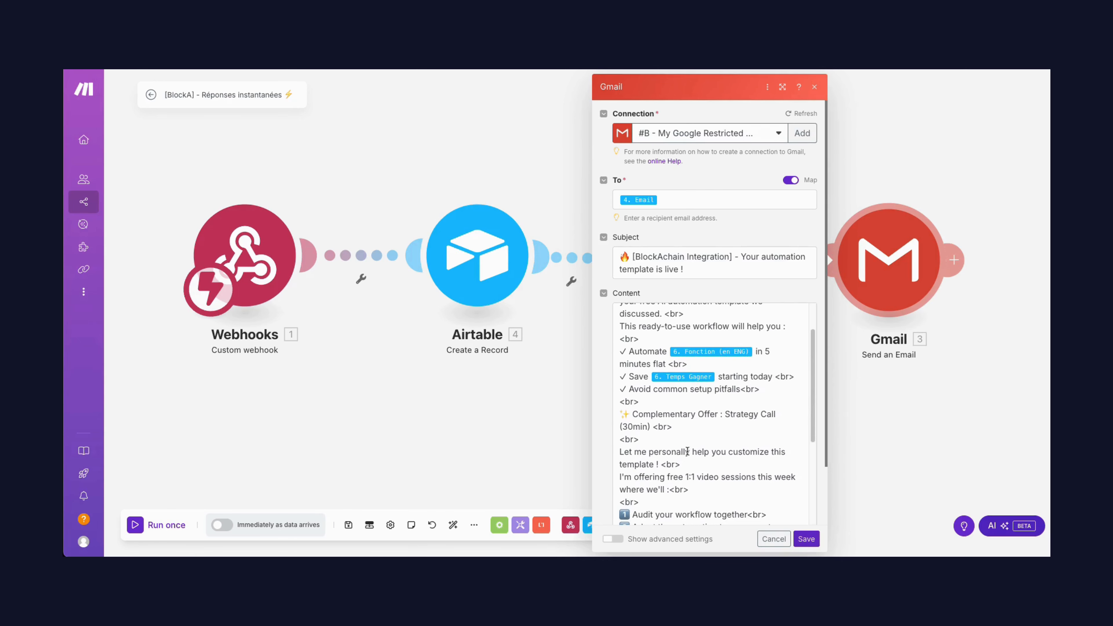
scroll(640, 338, "up", 1)
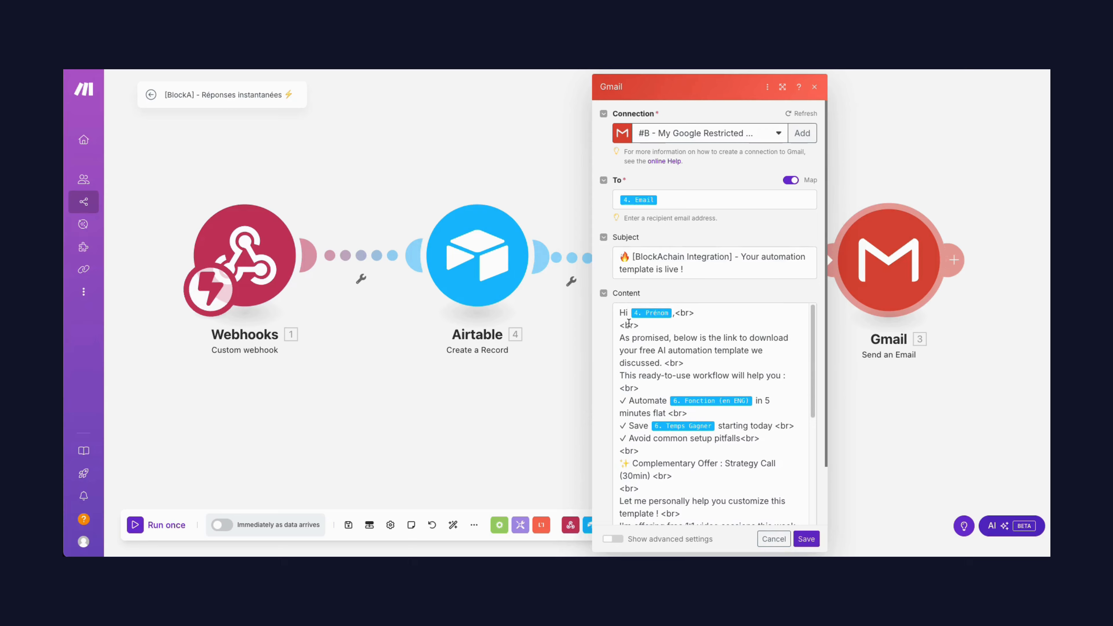
scroll(764, 439, "down", 5)
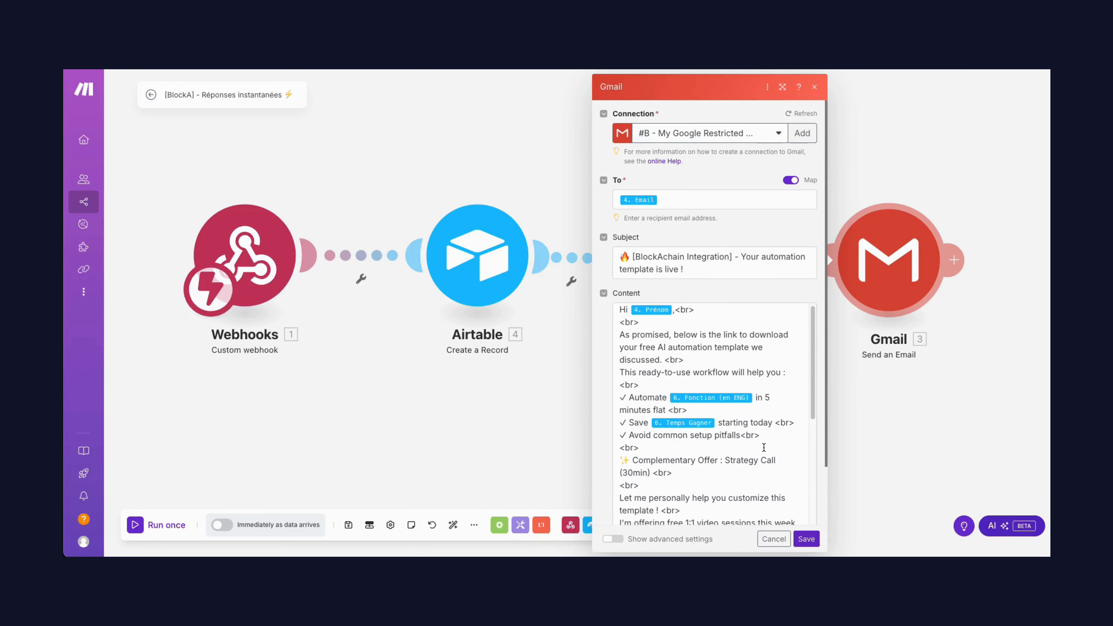
scroll(763, 451, "down", 2)
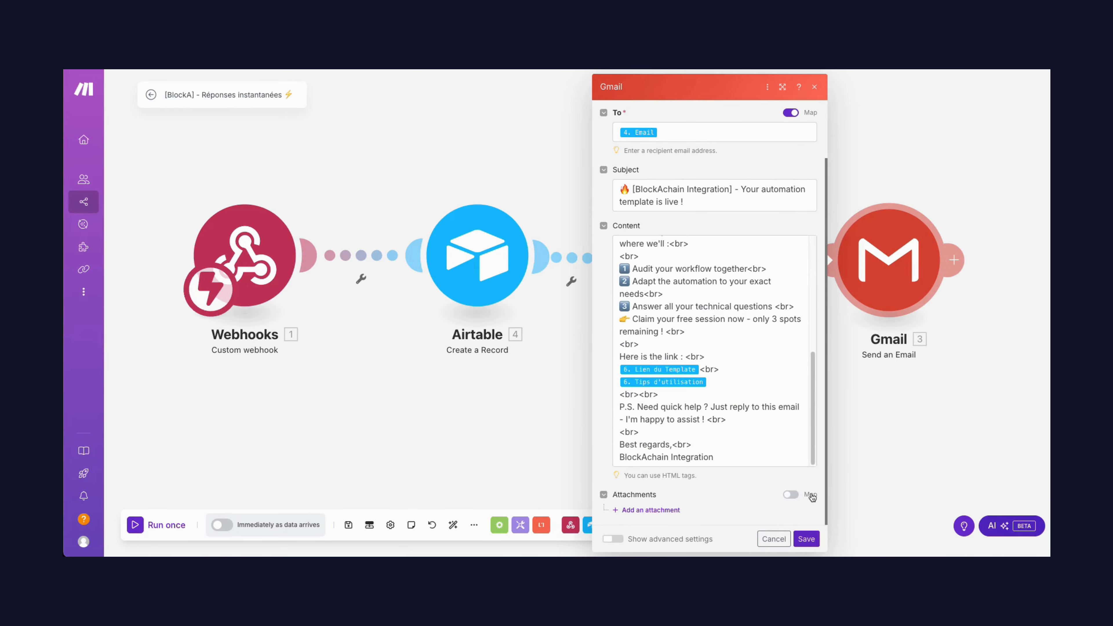
left_click(809, 540)
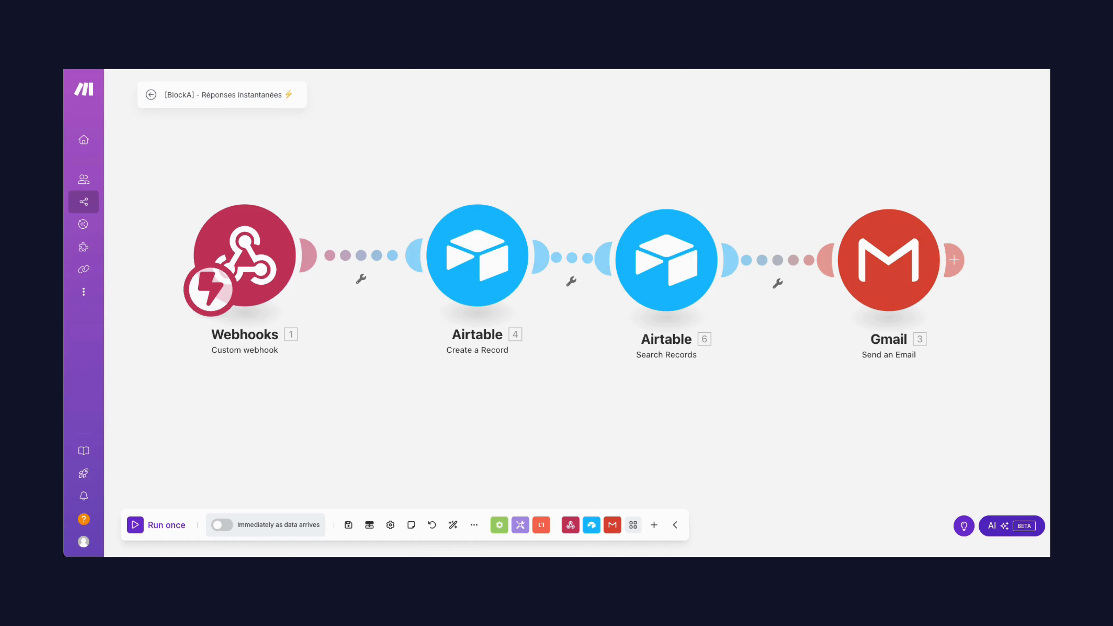
Activate the scenario with its schedule set to run Immediately, and deactivate it again
left_click(227, 526)
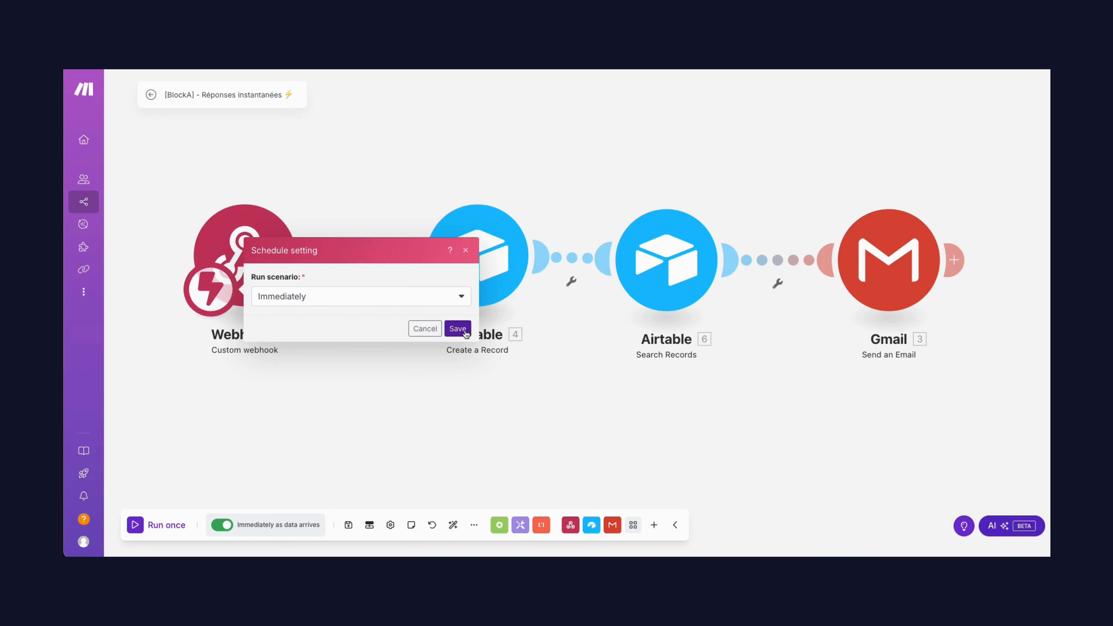
left_click(465, 332)
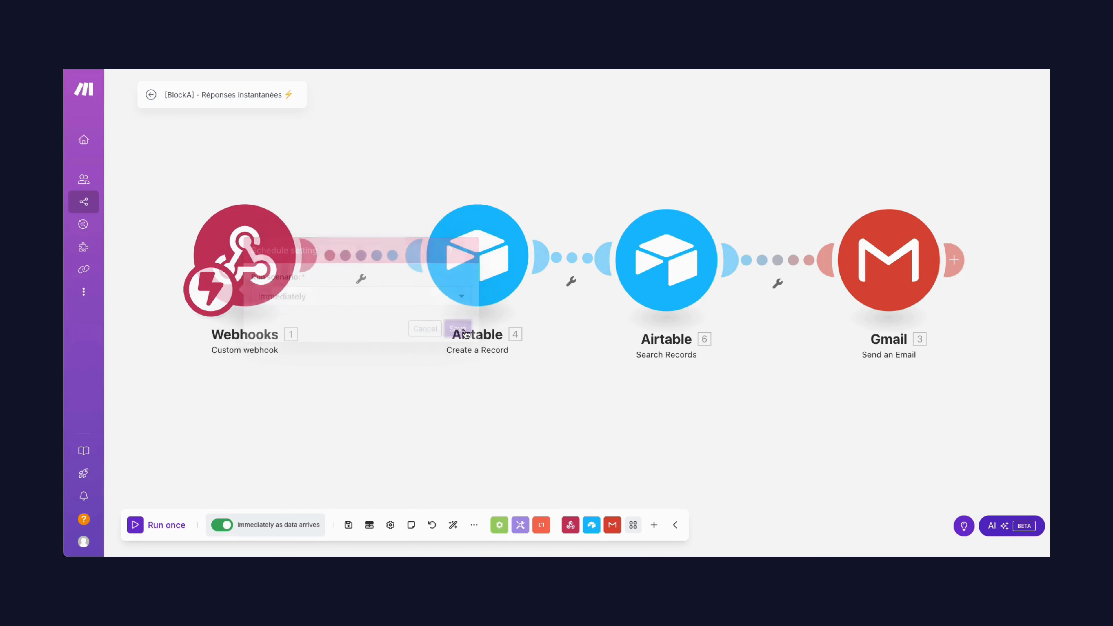
left_click(223, 525)
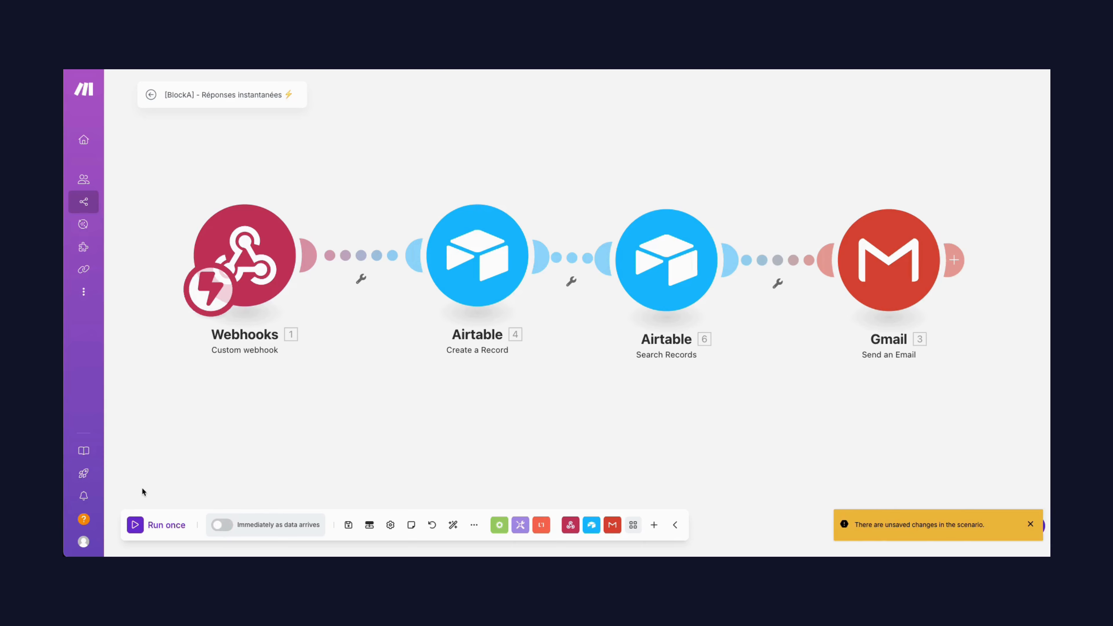
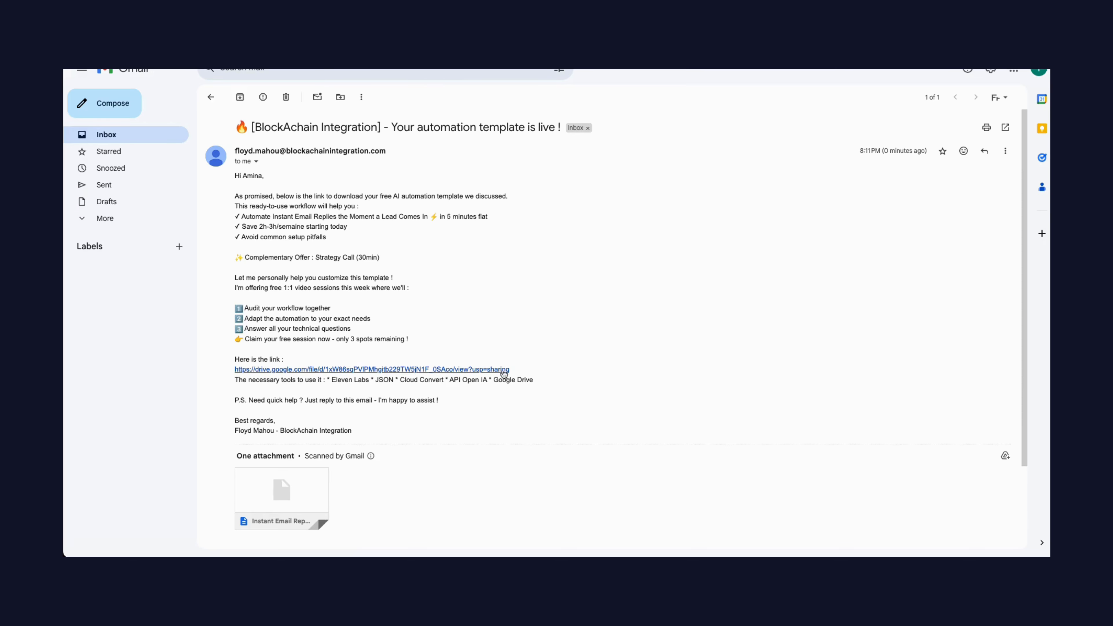
Open the Google Drive template link in the received email and skim through the shared JSON file
left_click(424, 369)
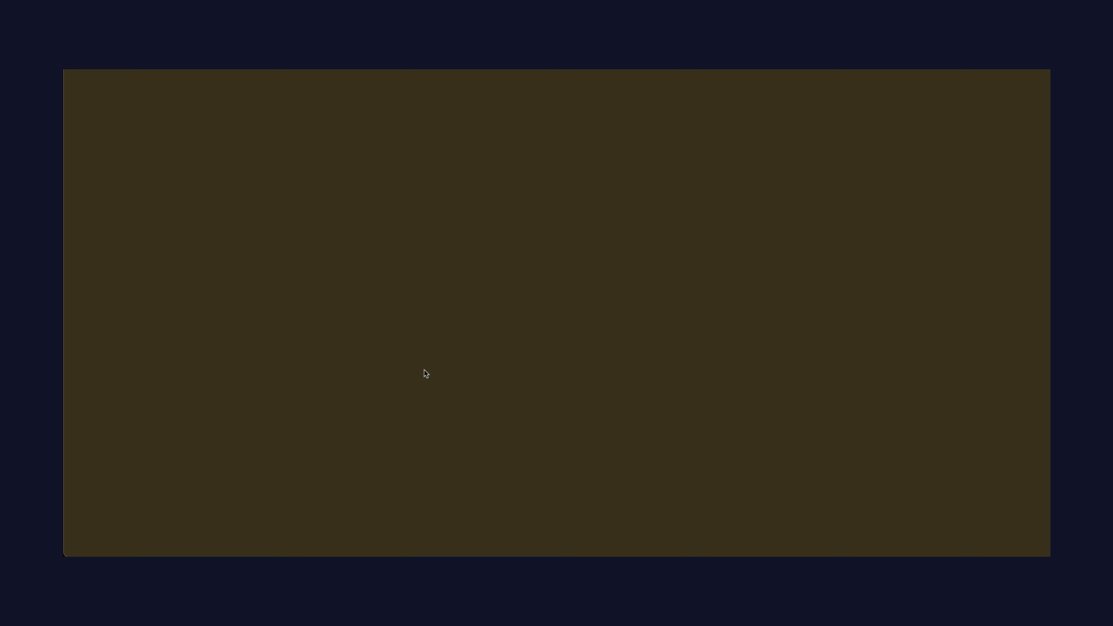
scroll(627, 416, "down", 5)
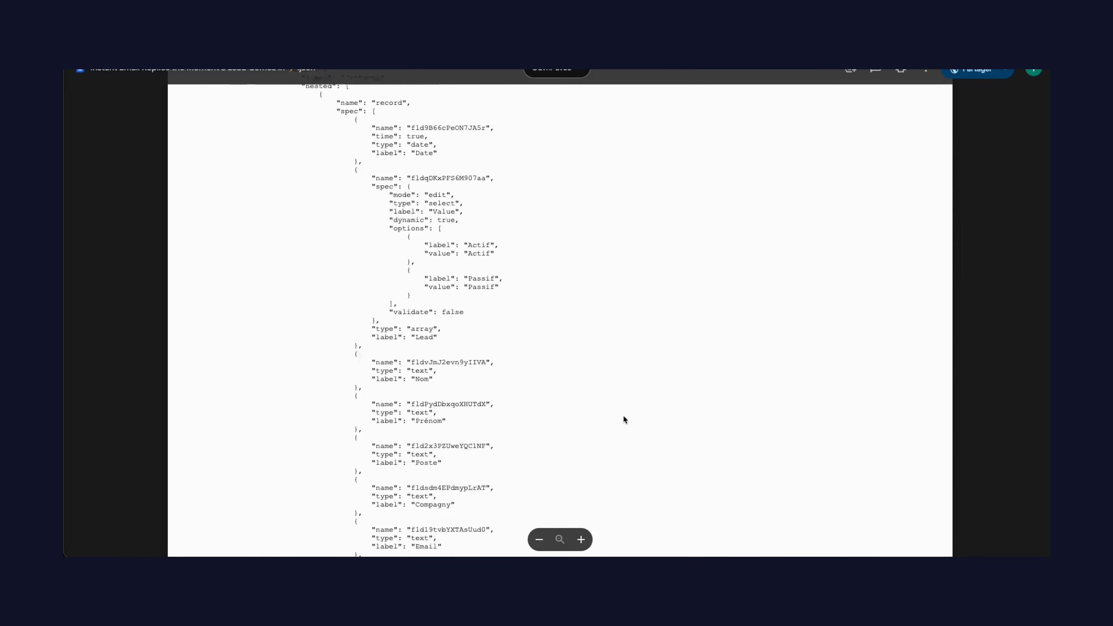
scroll(624, 416, "down", 20)
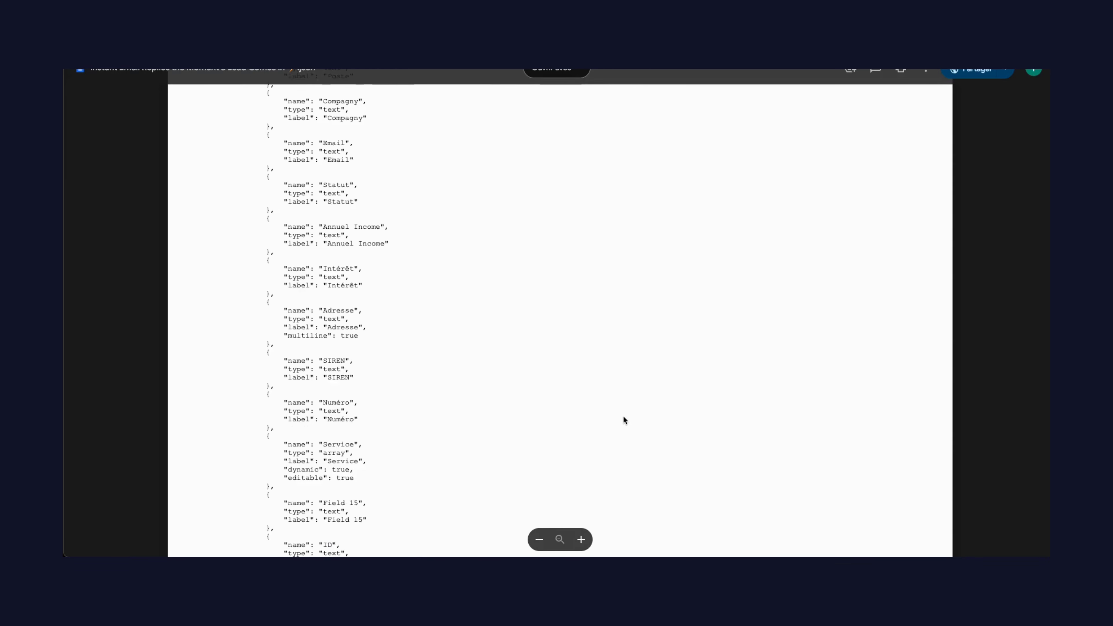
scroll(624, 417, "down", 20)
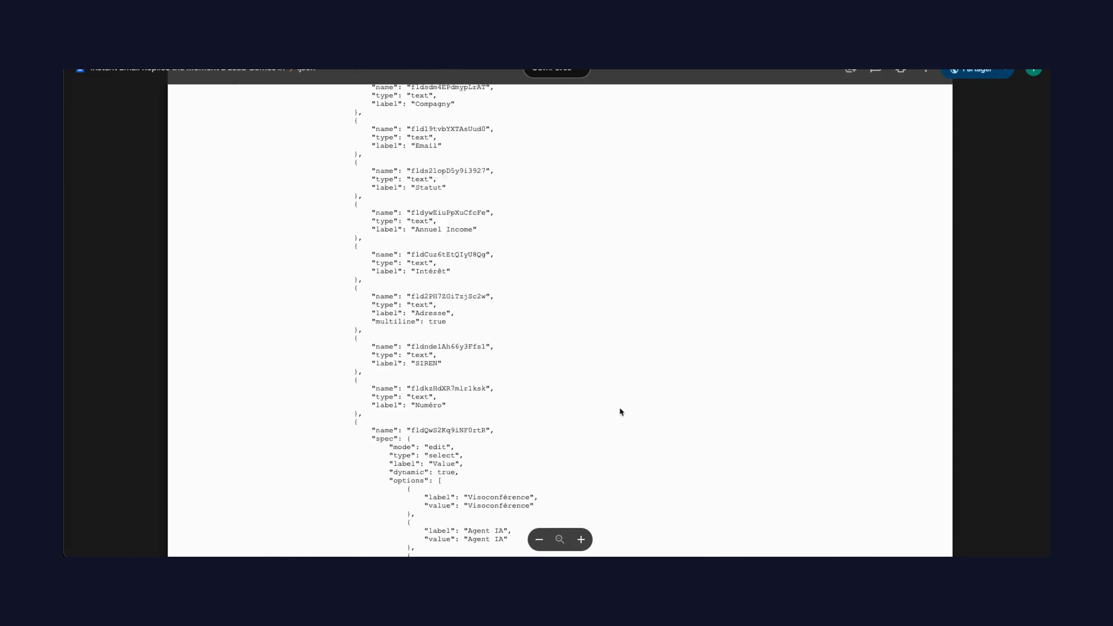
scroll(619, 408, "up", 20)
Return to the received Gmail message and look over the email down to its attachment
key("ctrl+shift+Tab")
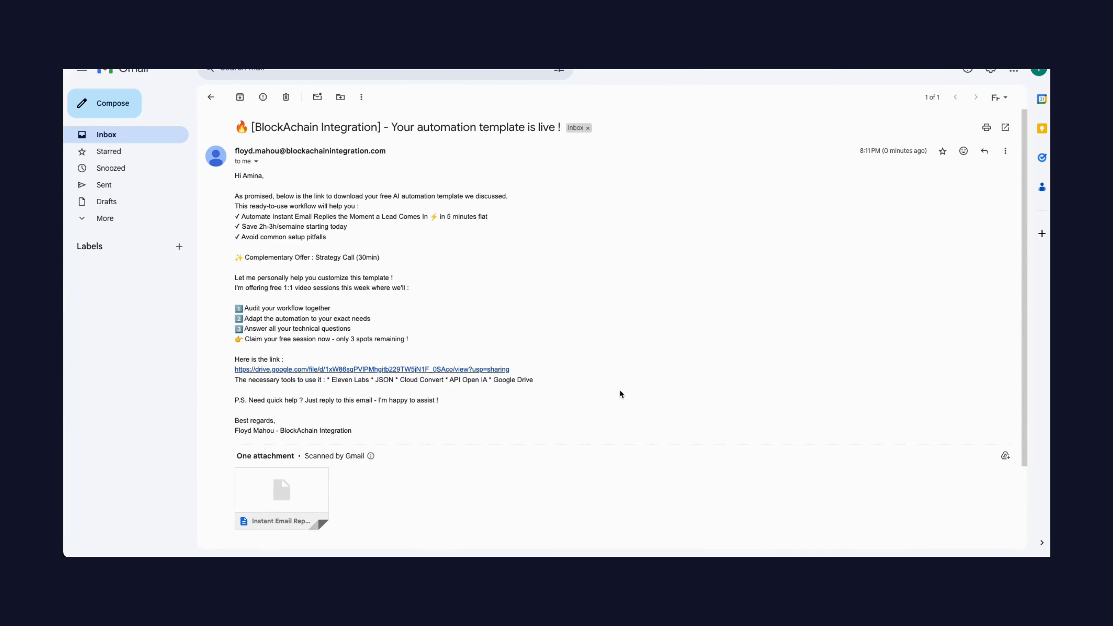
scroll(603, 396, "down", 1)
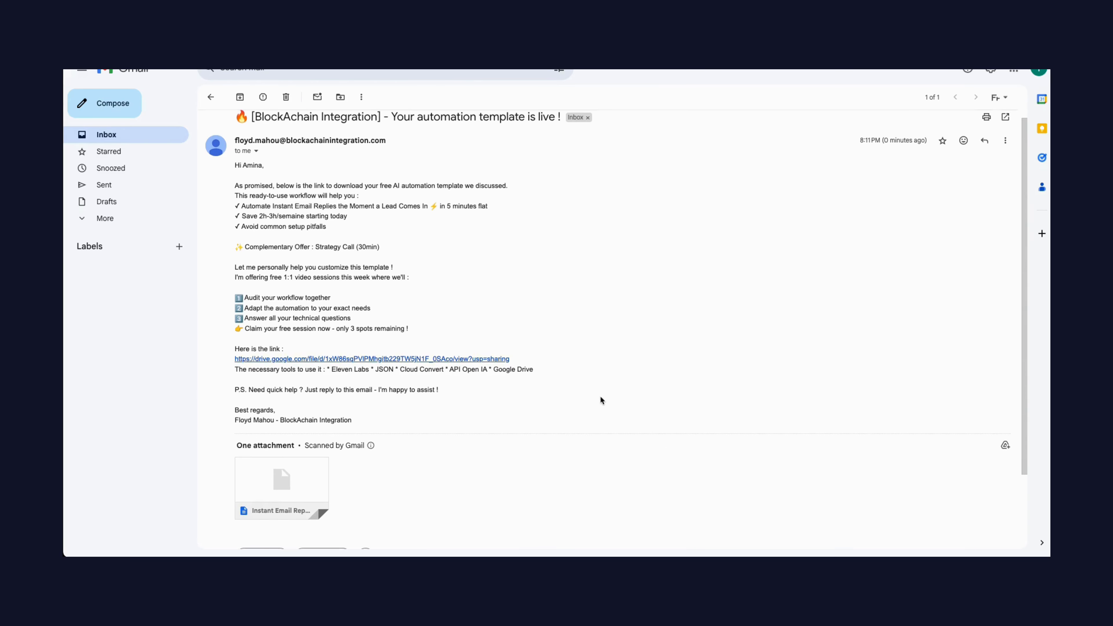
scroll(592, 395, "down", 4)
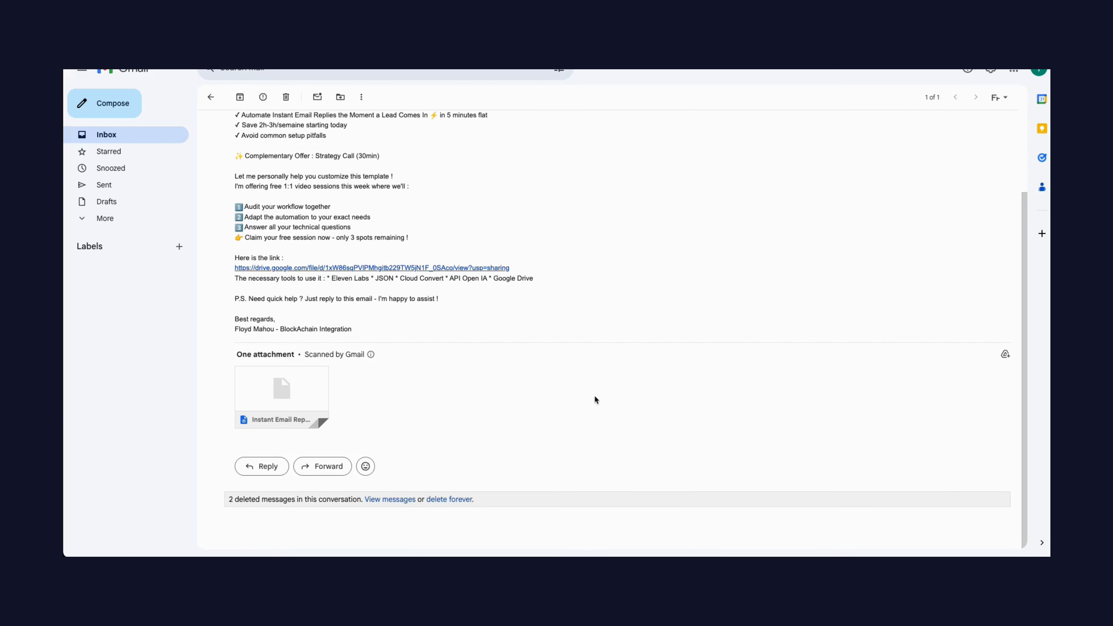
scroll(595, 397, "up", 5)
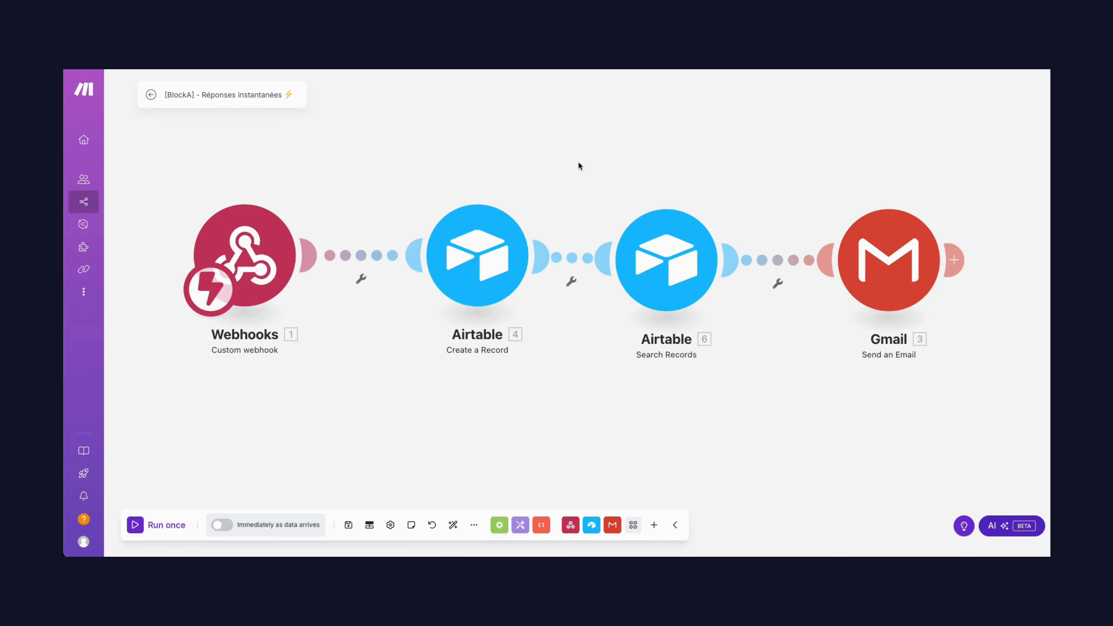
Add a separate Gmail Watch Emails module below the Webhooks module in the Make scenario
left_click_drag(583, 211, 571, 172)
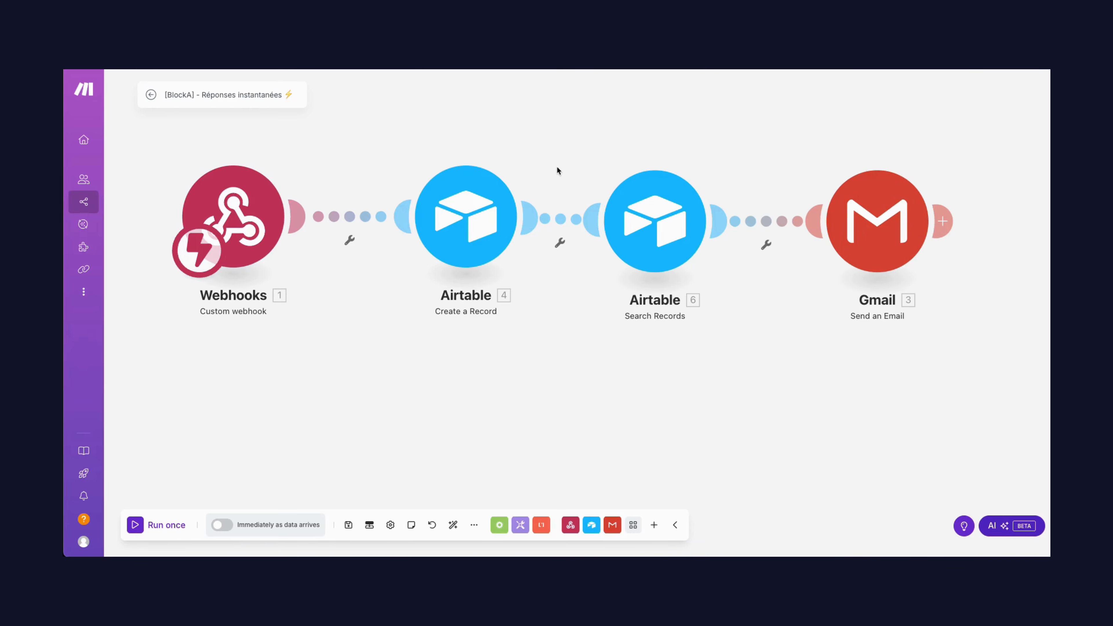
right_click(244, 400)
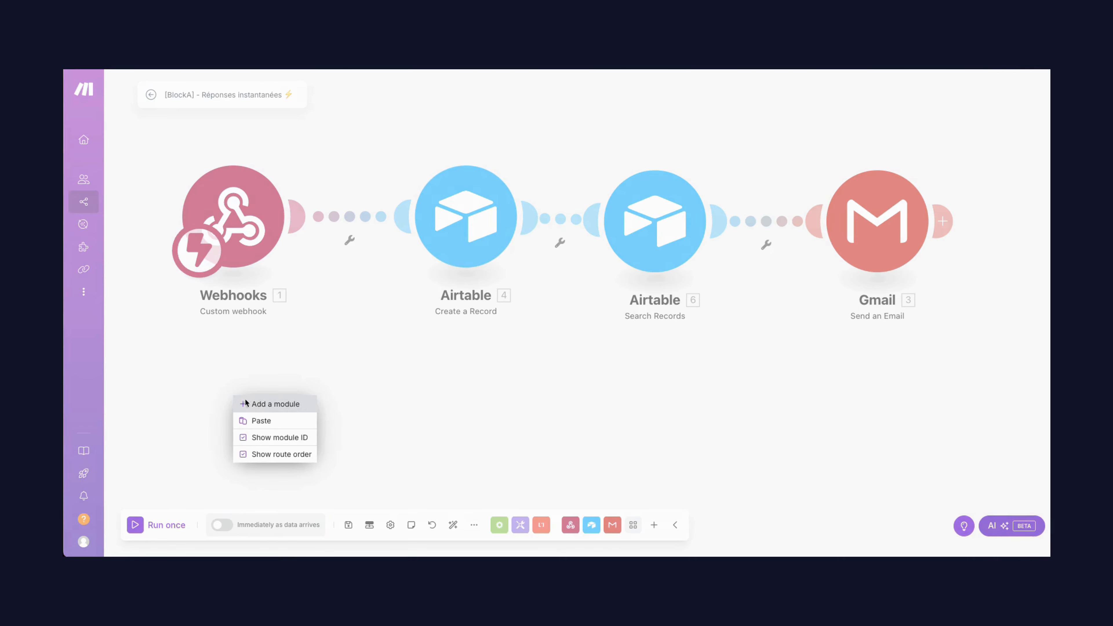
left_click(255, 404)
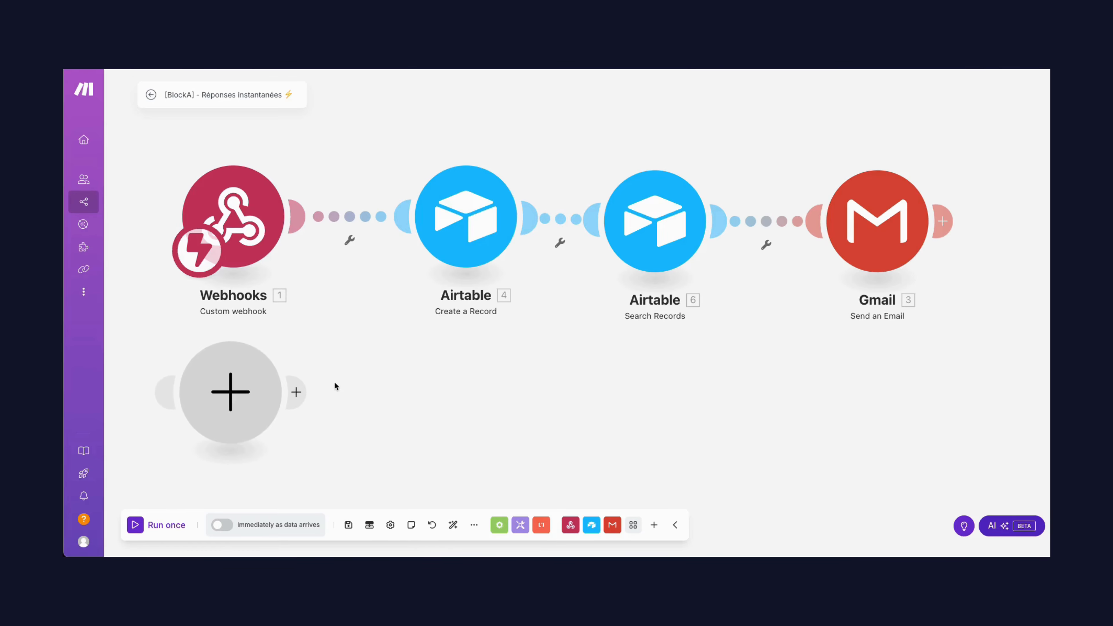
left_click(253, 394)
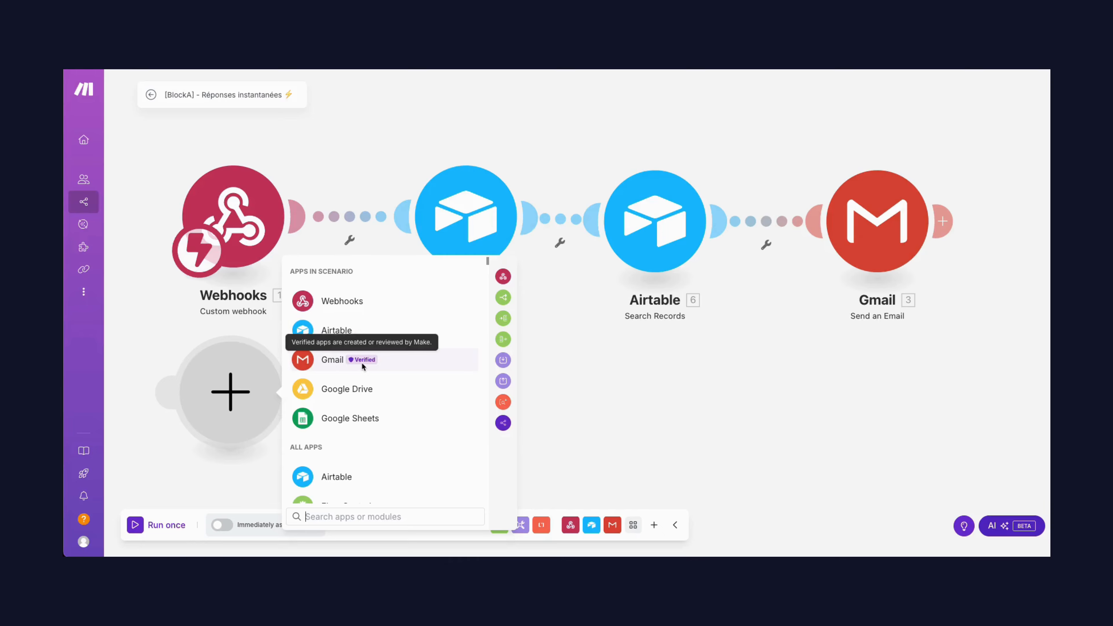
left_click(362, 363)
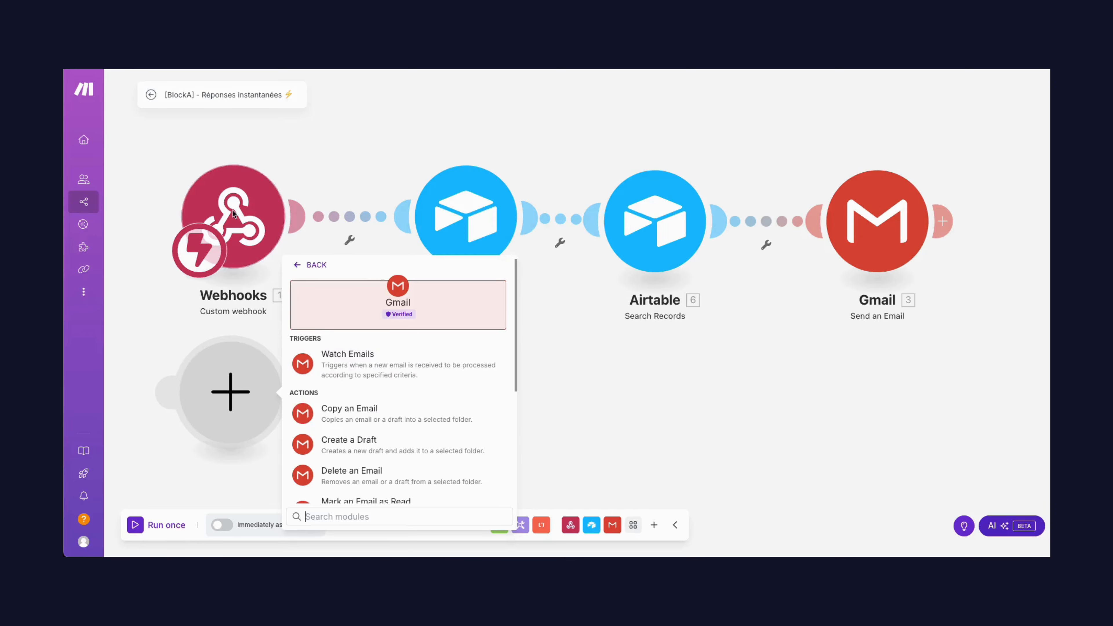
left_click(432, 379)
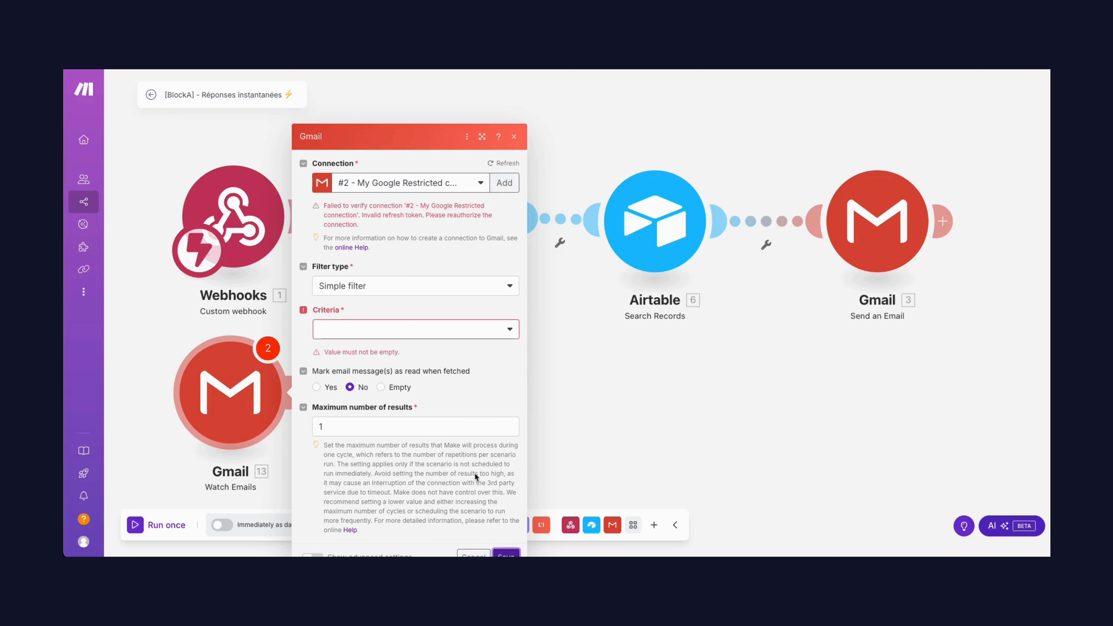
Set the Watch Emails criteria to All emails, start it From now on, and nudge the module slightly under the webhook
left_click(381, 338)
left_click(371, 345)
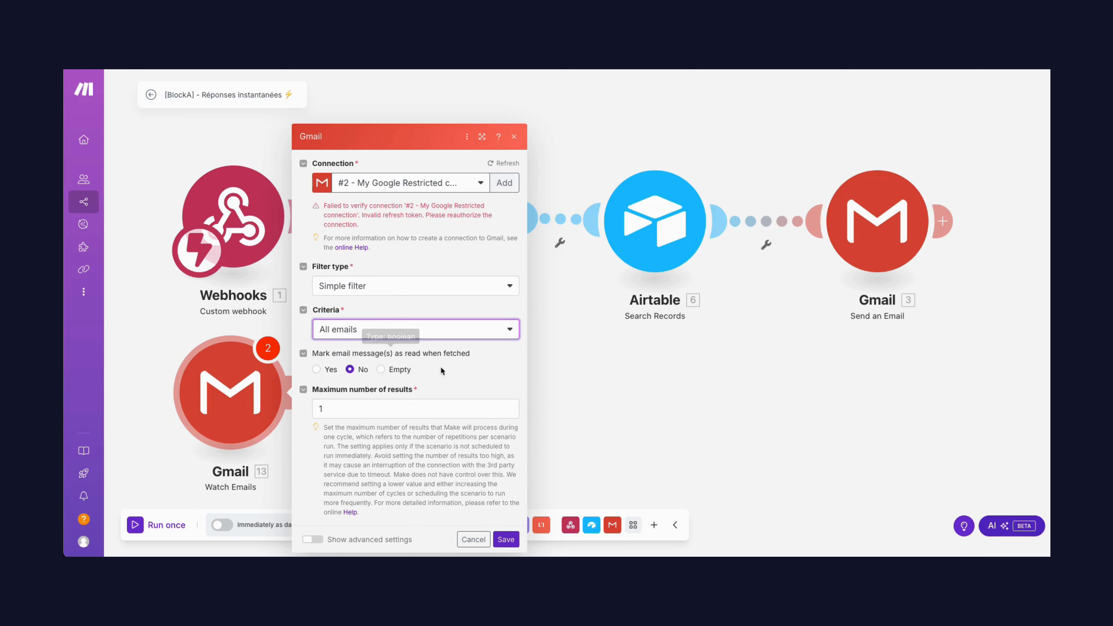
left_click(508, 538)
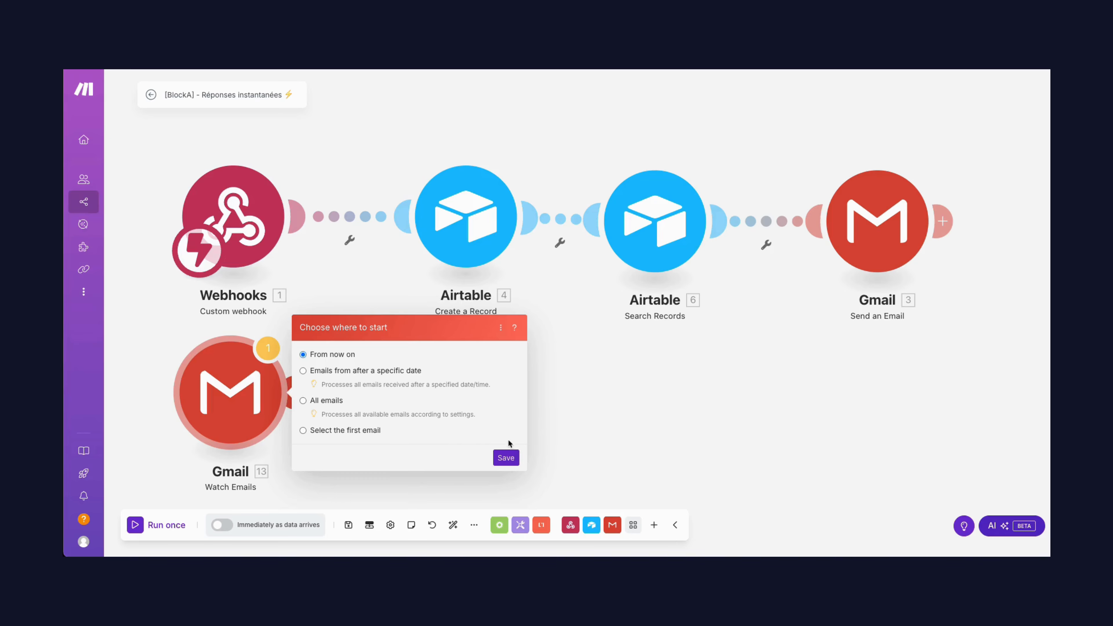
left_click(505, 457)
mouse_move(246, 404)
left_mouse_down()
mouse_move(258, 380)
mouse_move(244, 398)
left_mouse_up()
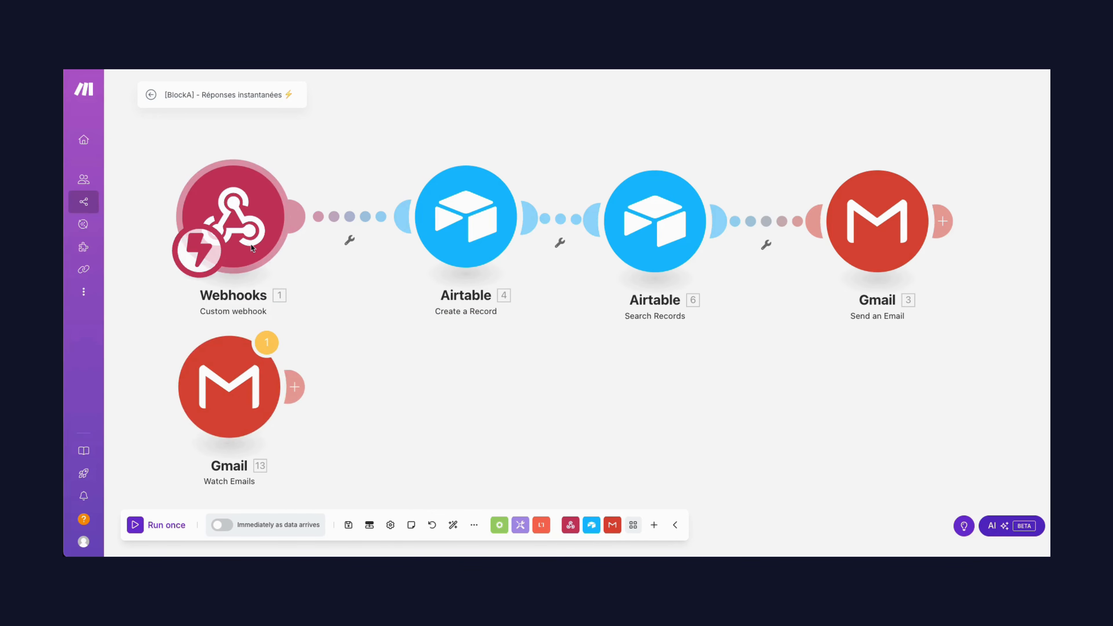
Save the Webhooks trigger's schedule as Immediately and leave the scenario inactive
left_click(201, 254)
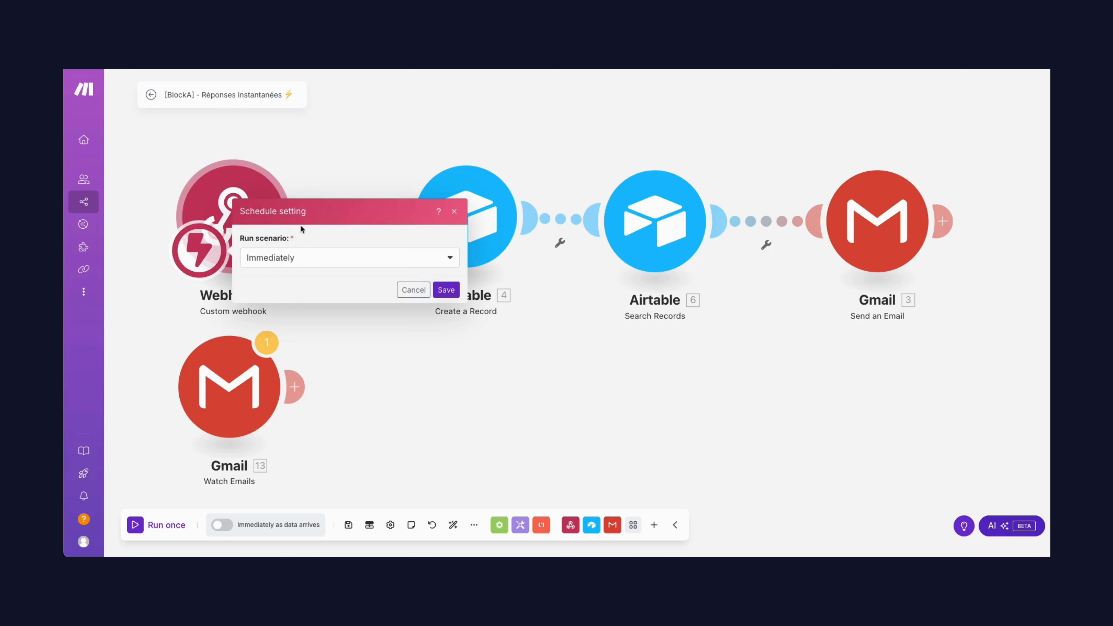
left_click(443, 290)
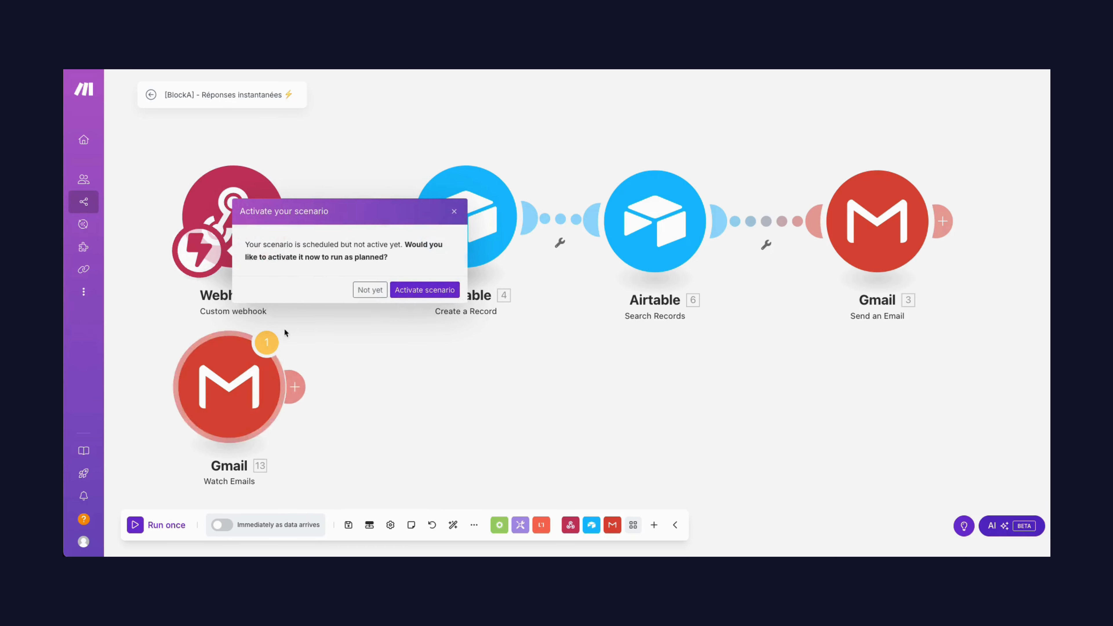
left_click(455, 212)
Attach a Google Sheets Add a Row module after Gmail Watch Emails and close its settings without choosing a spreadsheet
left_click_drag(246, 385, 237, 387)
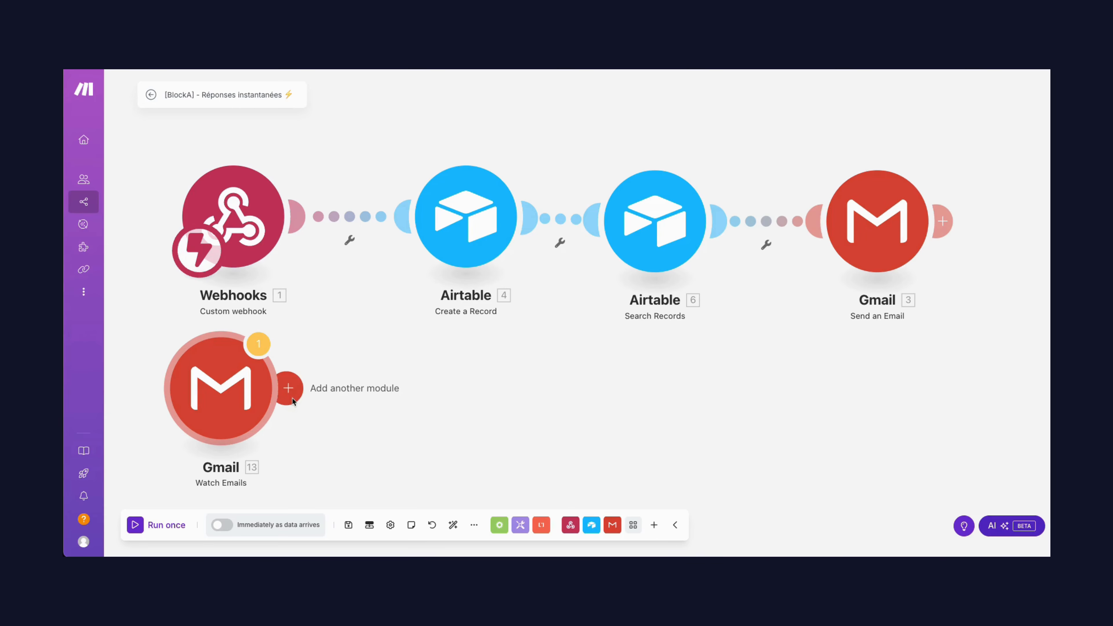
left_click(289, 388)
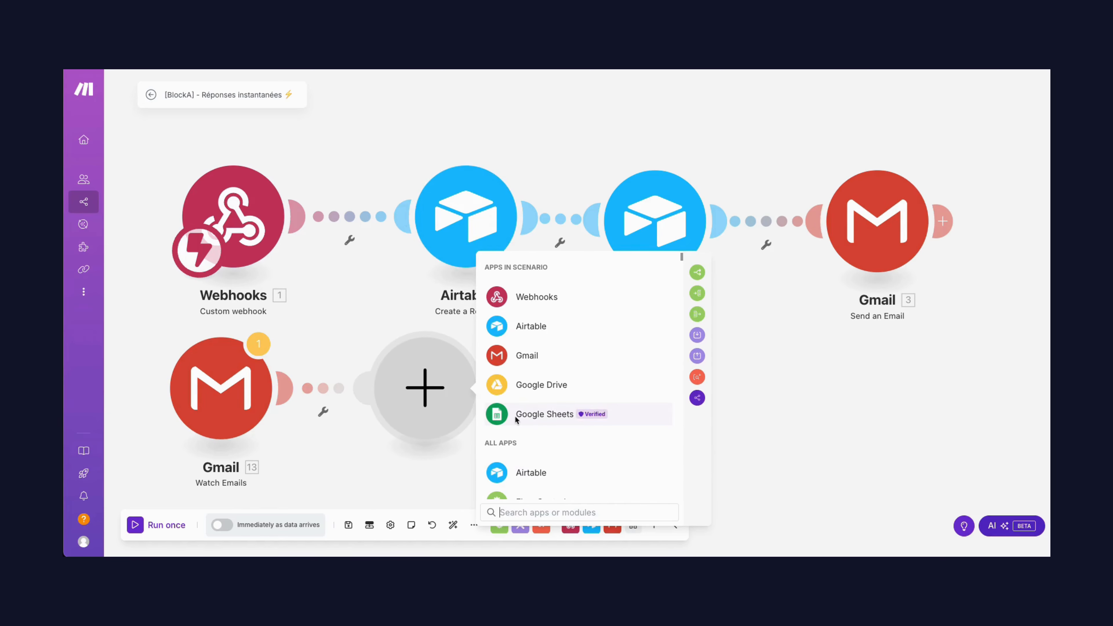
left_click(516, 419)
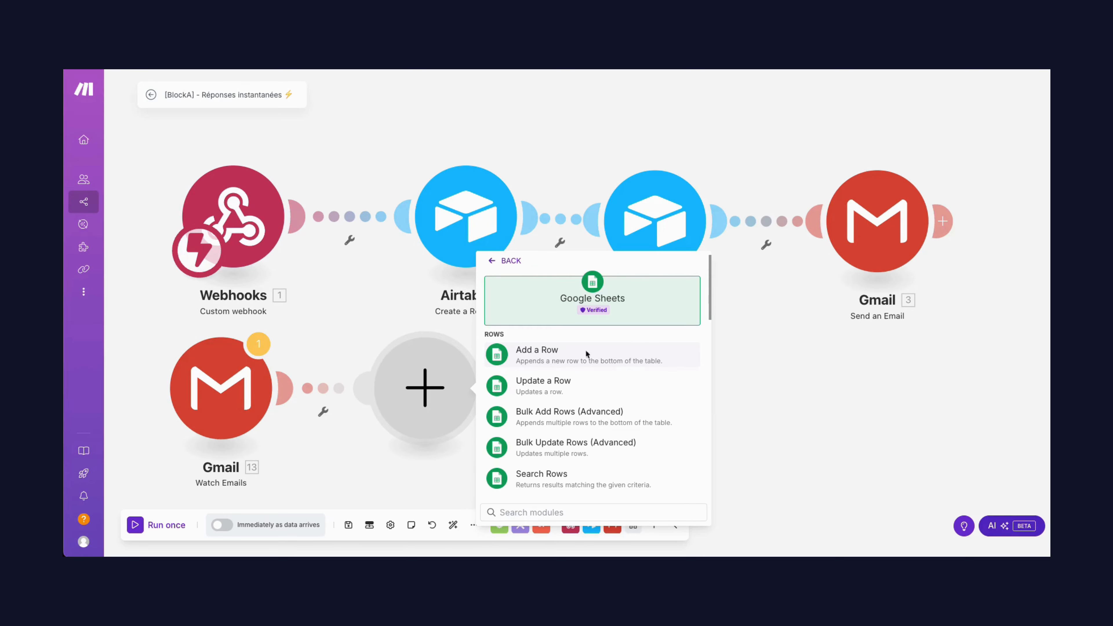
left_click(556, 352)
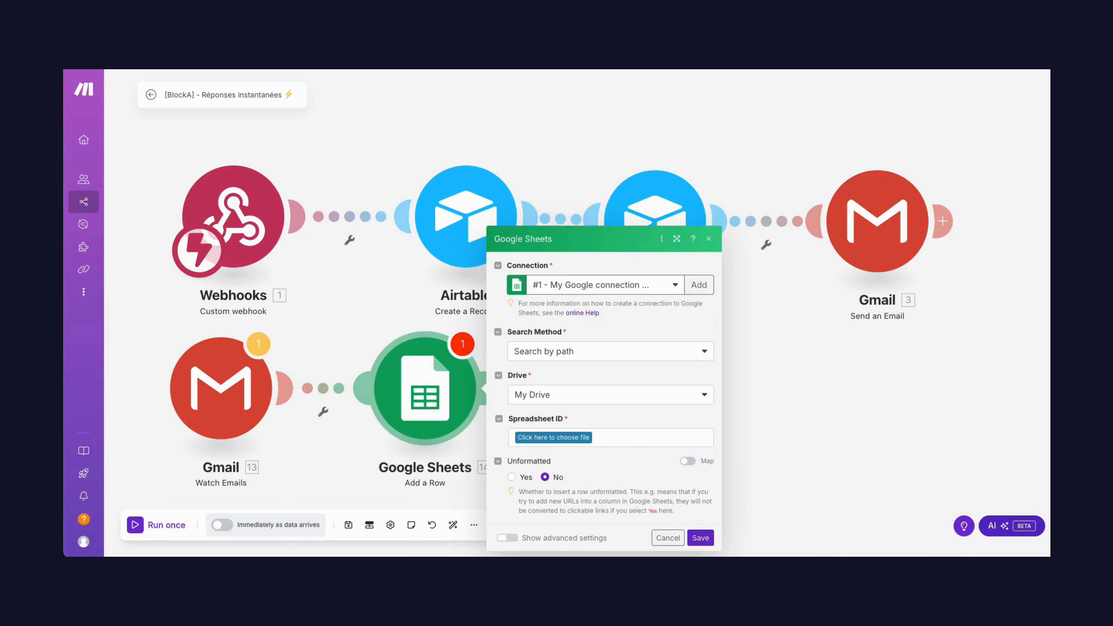
left_click(701, 537)
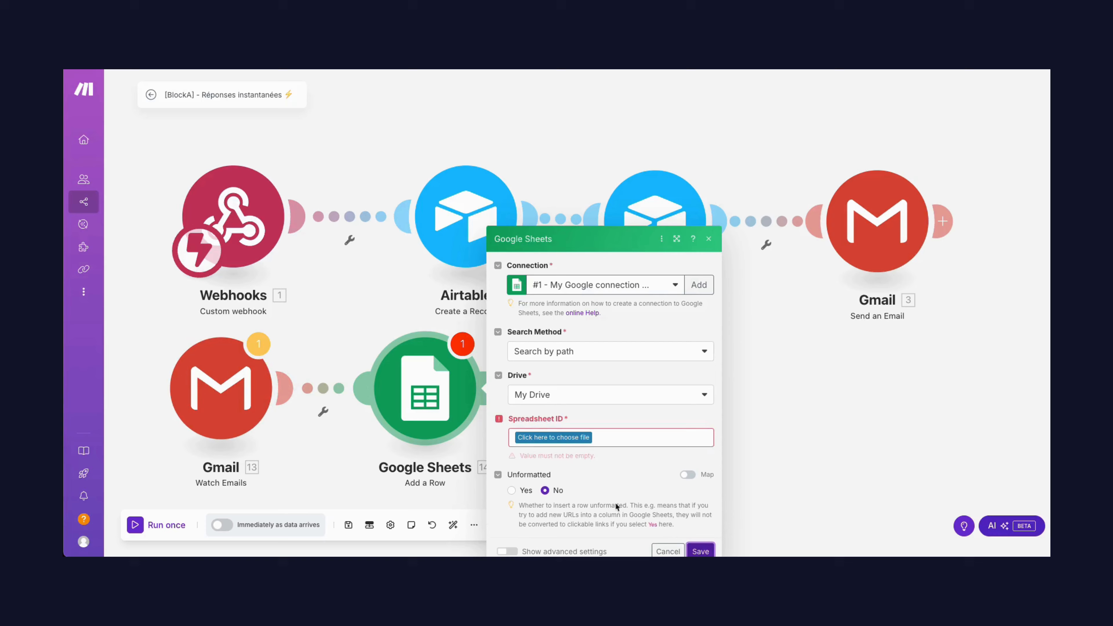
left_click(707, 239)
Attach a Google Sheets Search Rows module after Add a Row, leaving its spreadsheet and limit empty
left_click(499, 388)
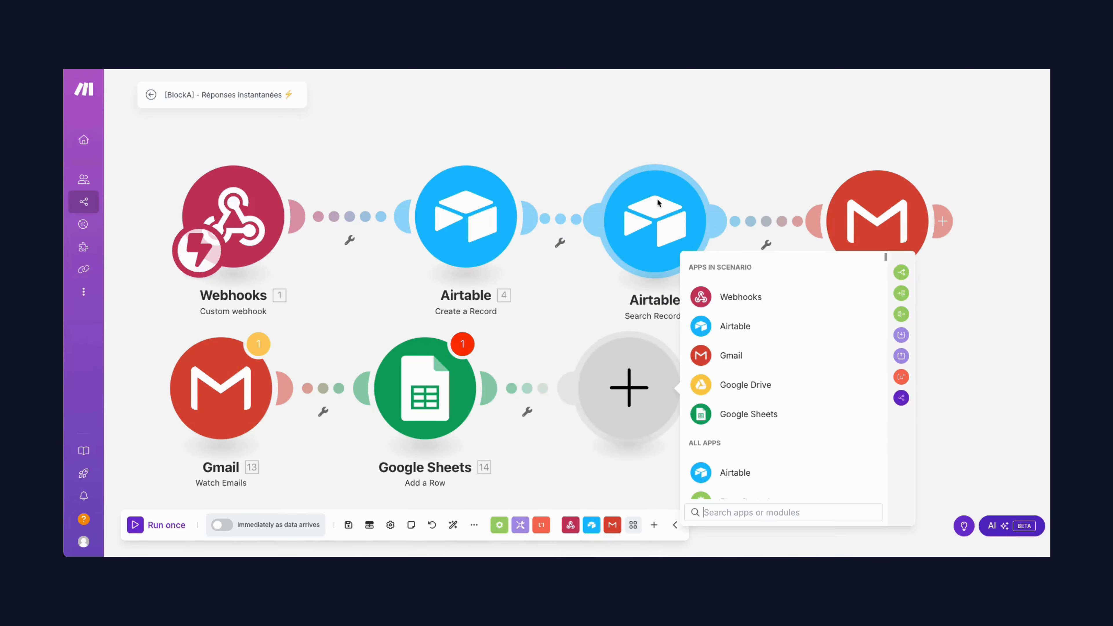
left_click(755, 420)
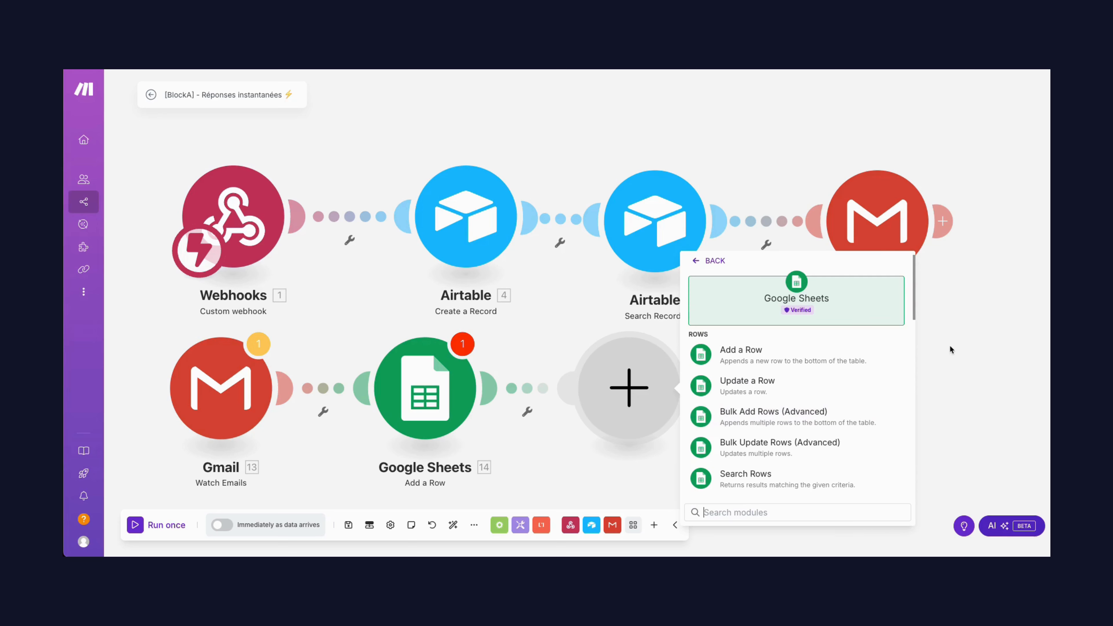
left_click(794, 478)
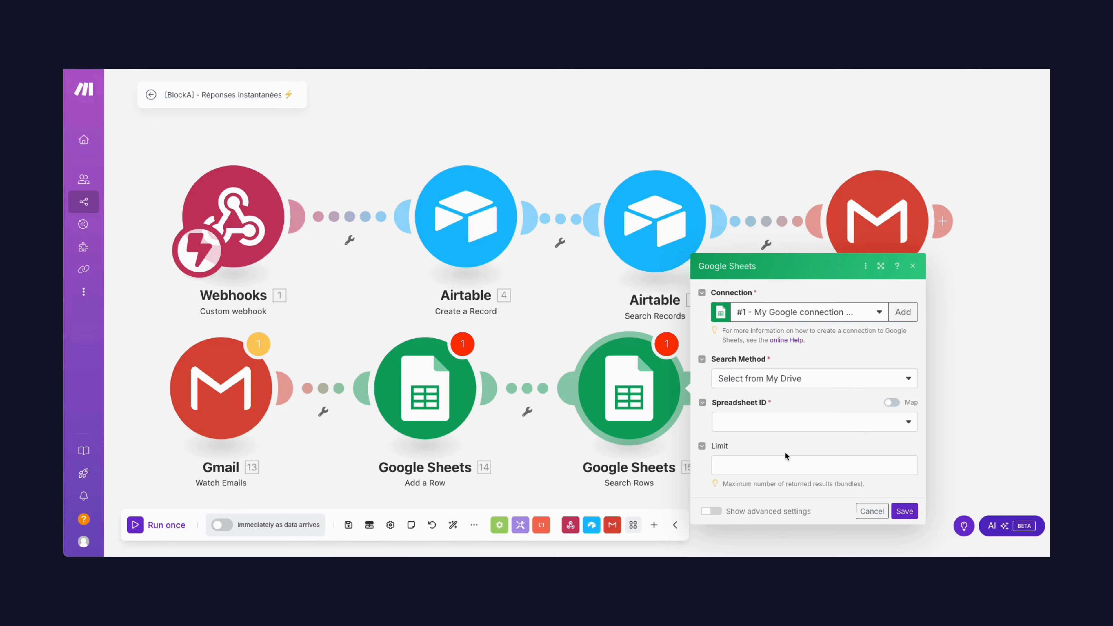
left_click(913, 267)
Attach a Gmail Send an Email module after Search Rows and close its settings with the recipient, subject and content empty
left_click(688, 391)
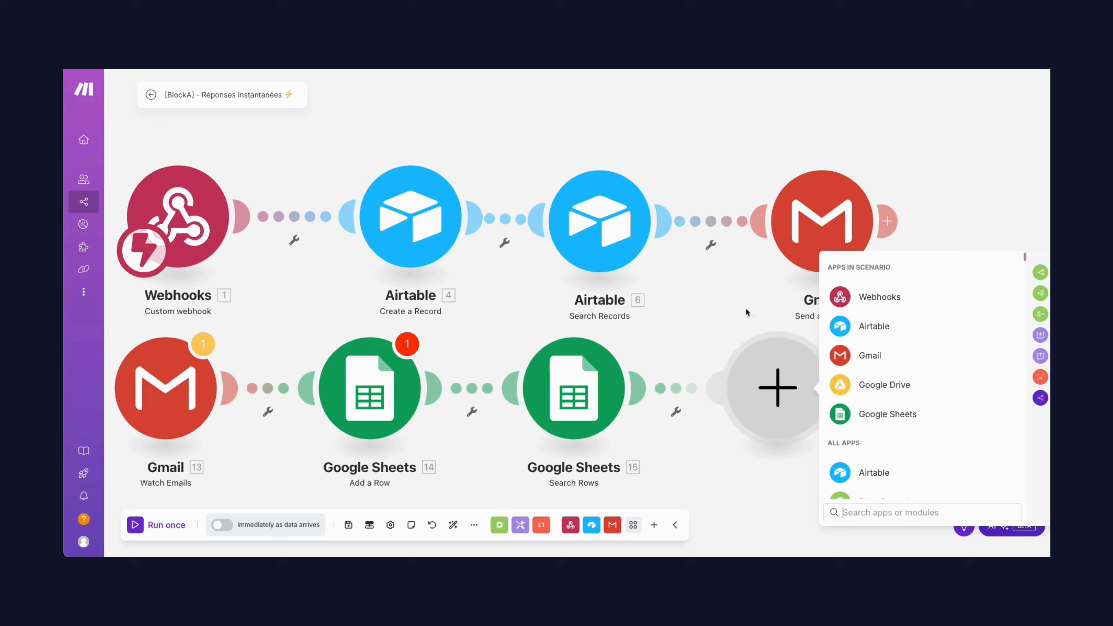
left_click(869, 356)
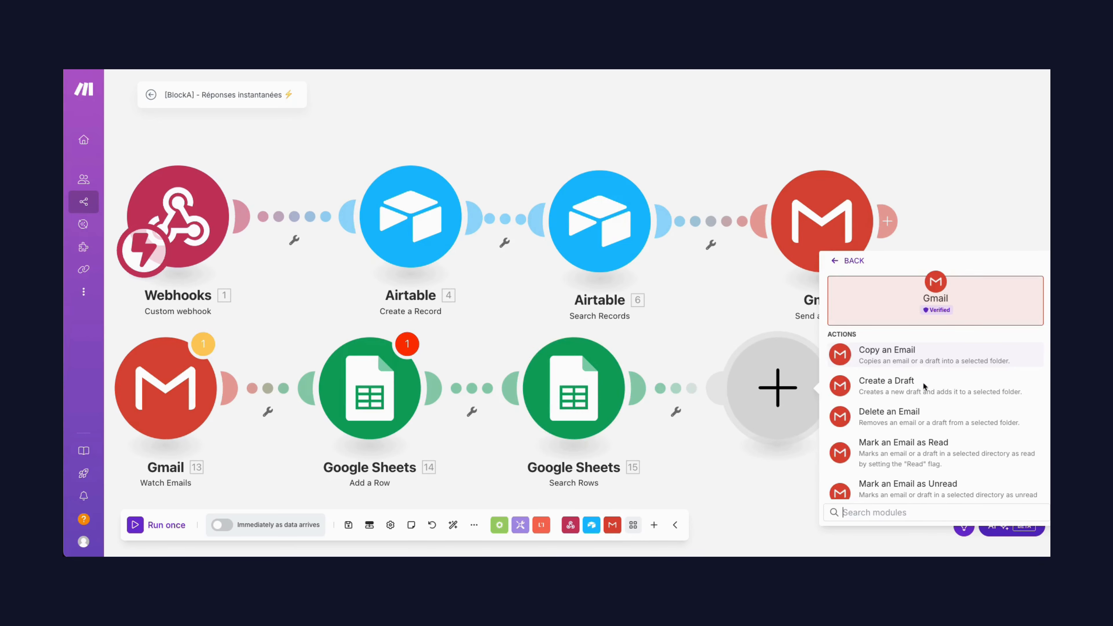
scroll(923, 382, "down", 3)
type("send")
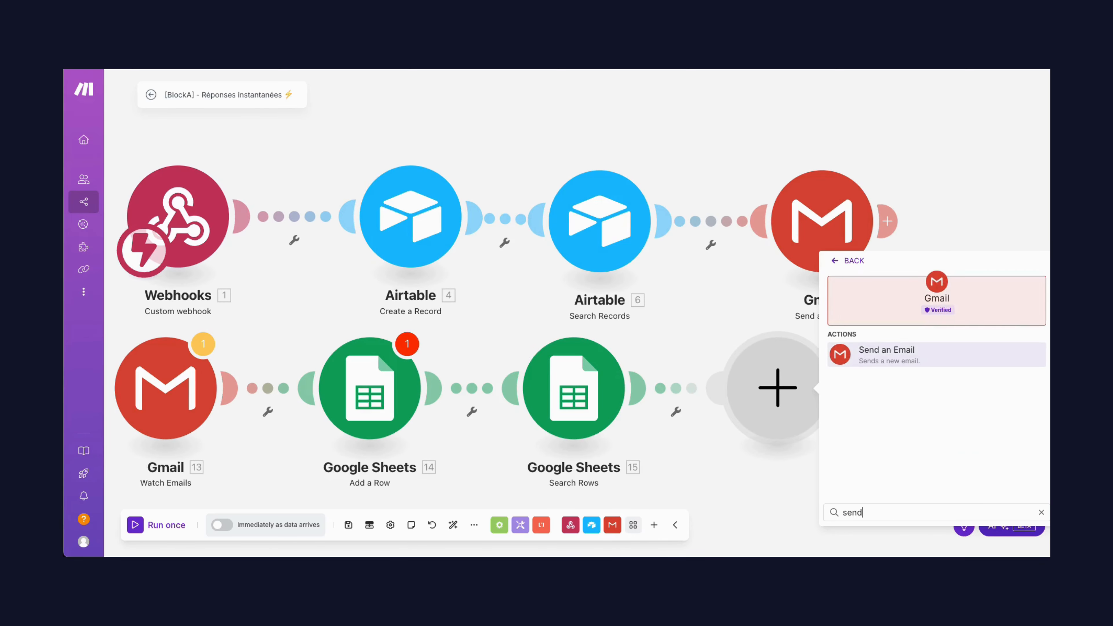
left_click(927, 356)
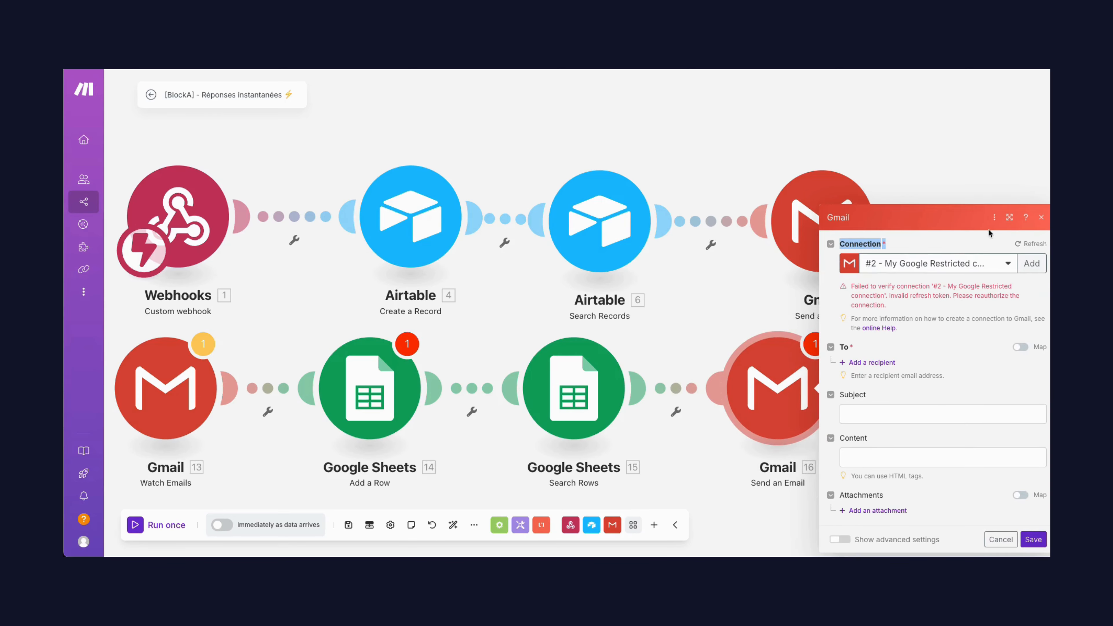
left_click(1033, 540)
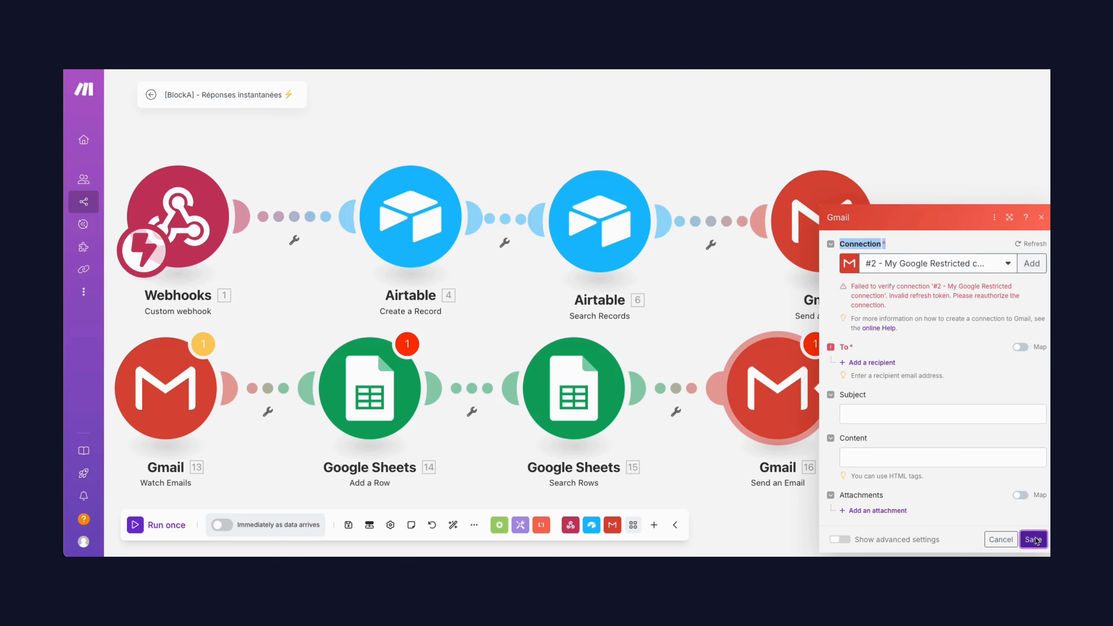
left_click(1041, 217)
Review the recipient, subject and content of the original Gmail Send an Email module in the Airtable flow, and close its settings
left_click(793, 239)
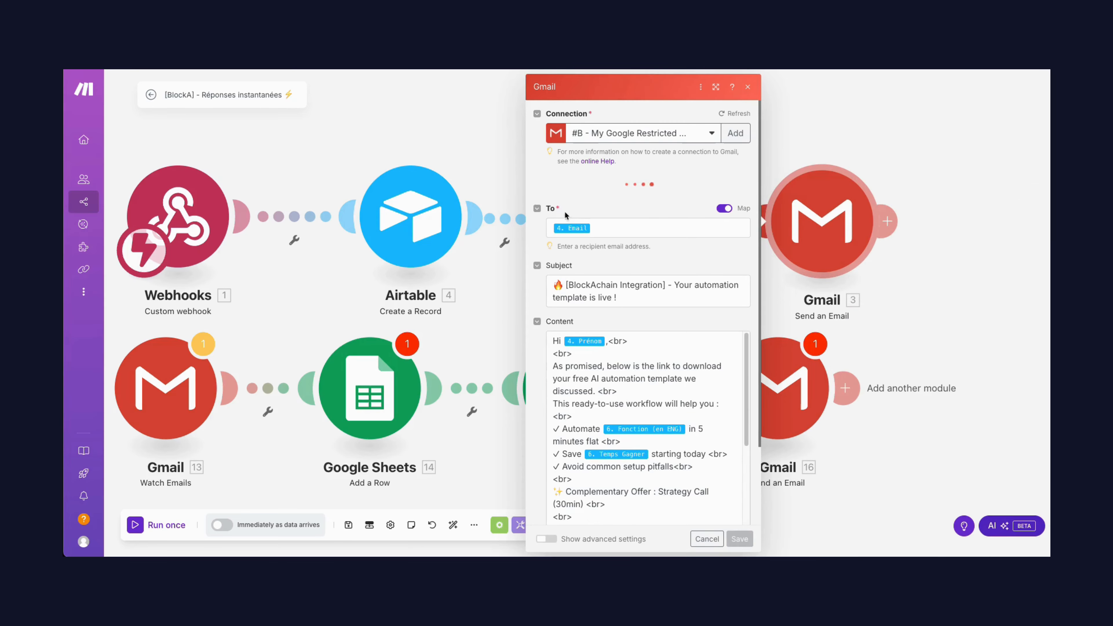
left_click(605, 201)
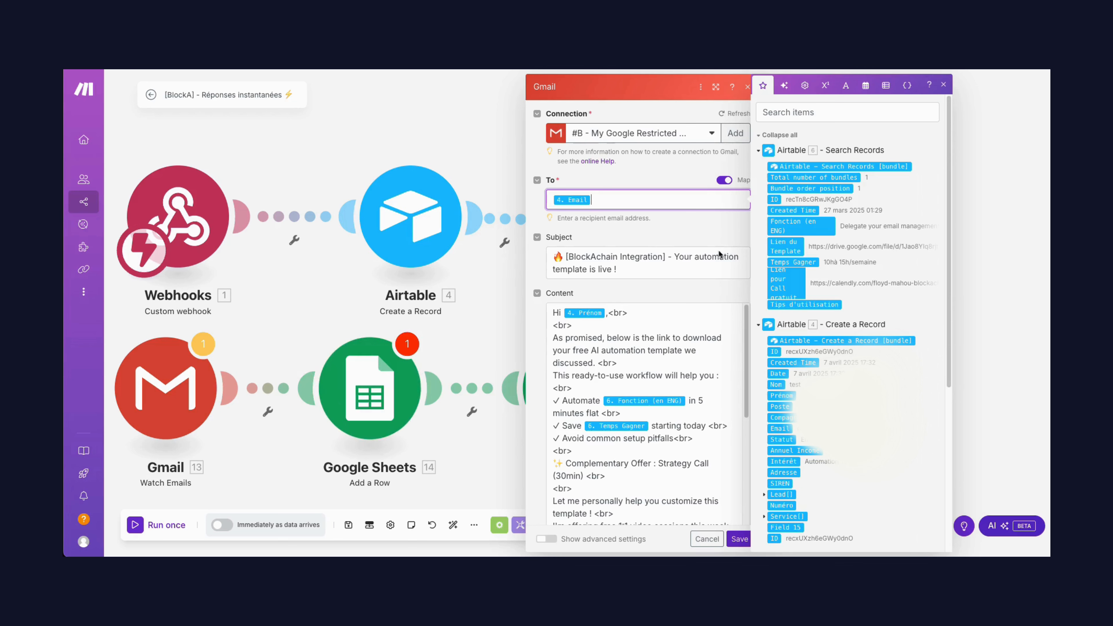
left_click(642, 273)
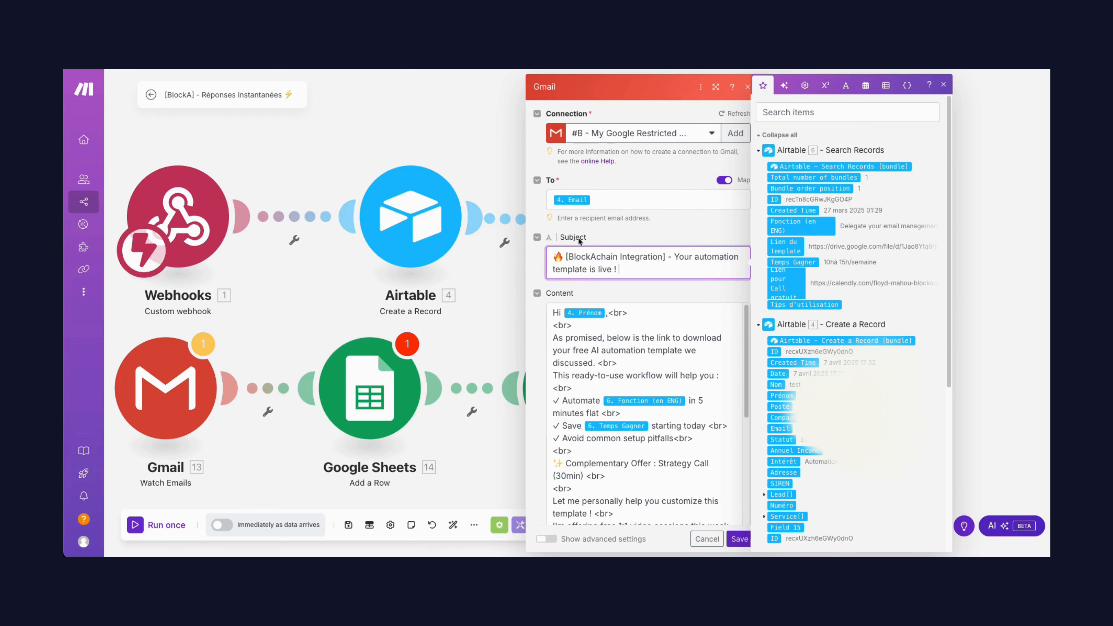
left_click(956, 322)
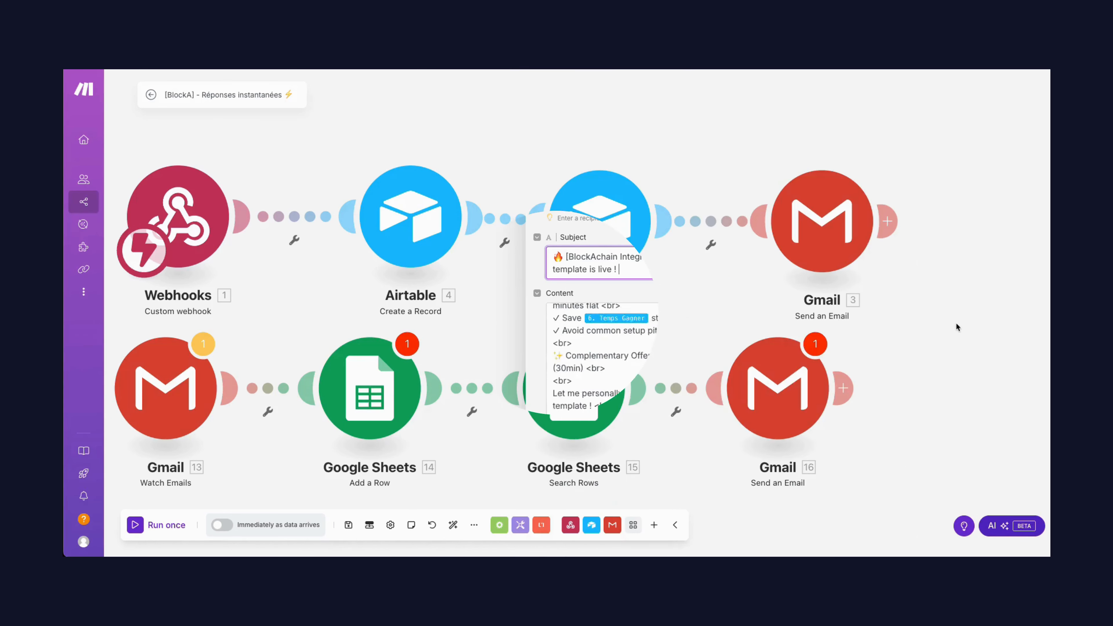